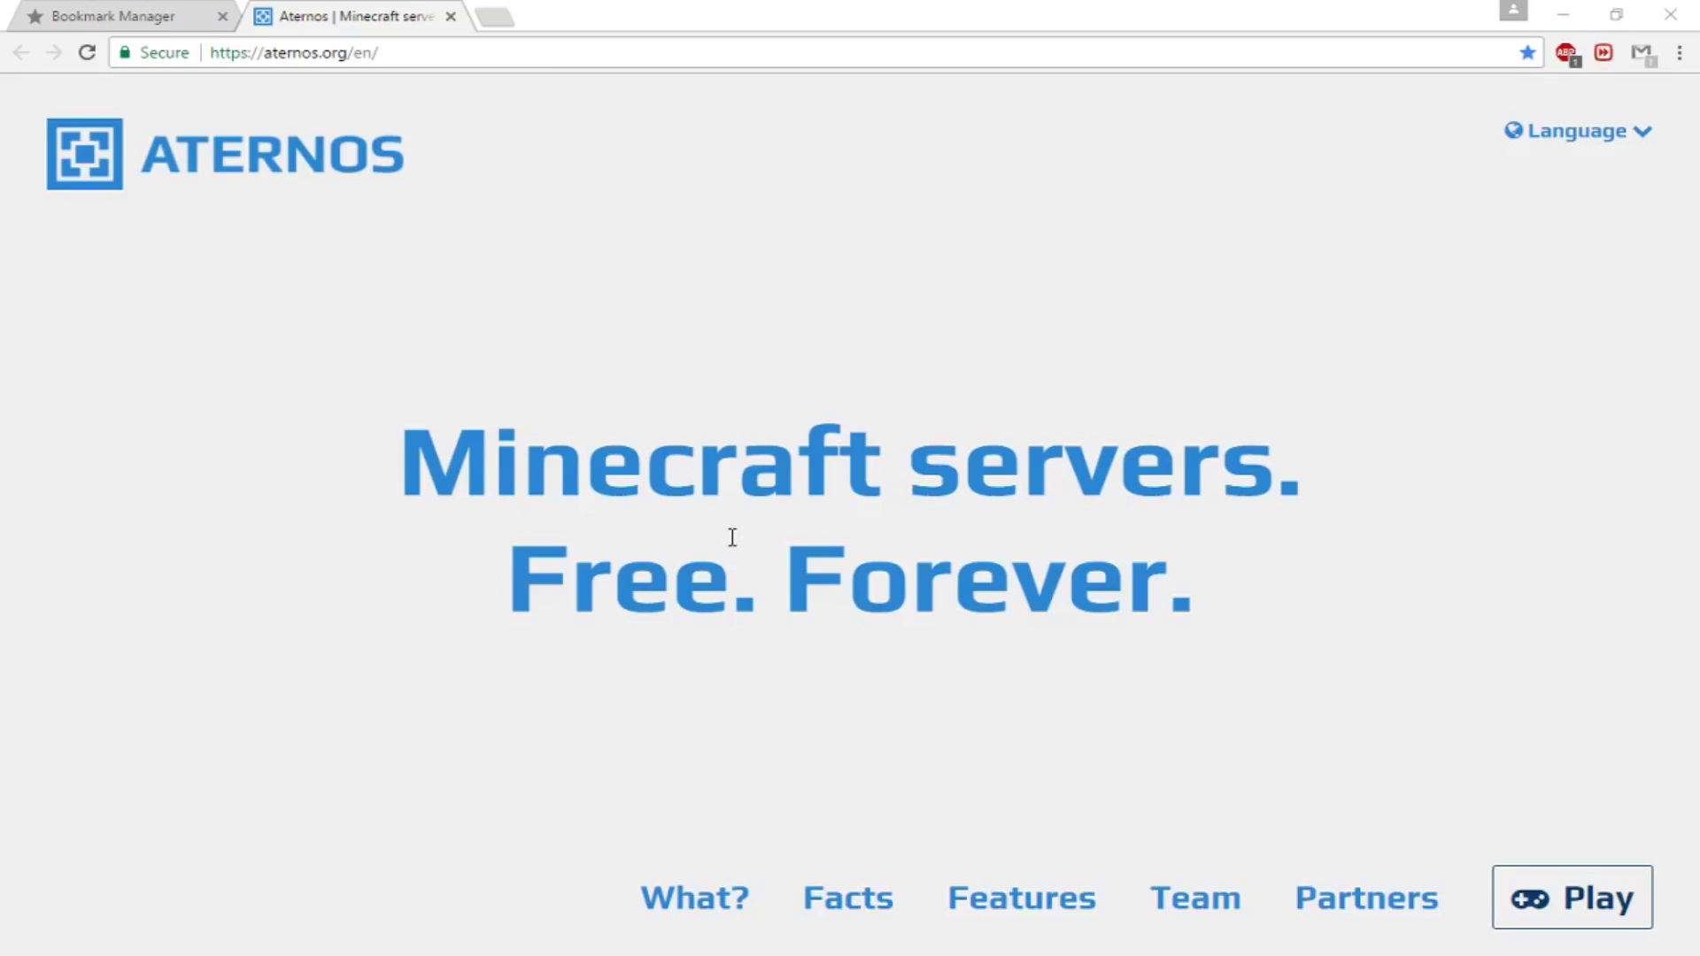
- Scroll down the Aternos 'Minecraft servers. Free. Forever.' landing page
scroll(732, 535, down, 3)
- Go to the Aternos sign-in page through Get yours now and disable the site's adblocker
scroll(758, 540, down, 8)
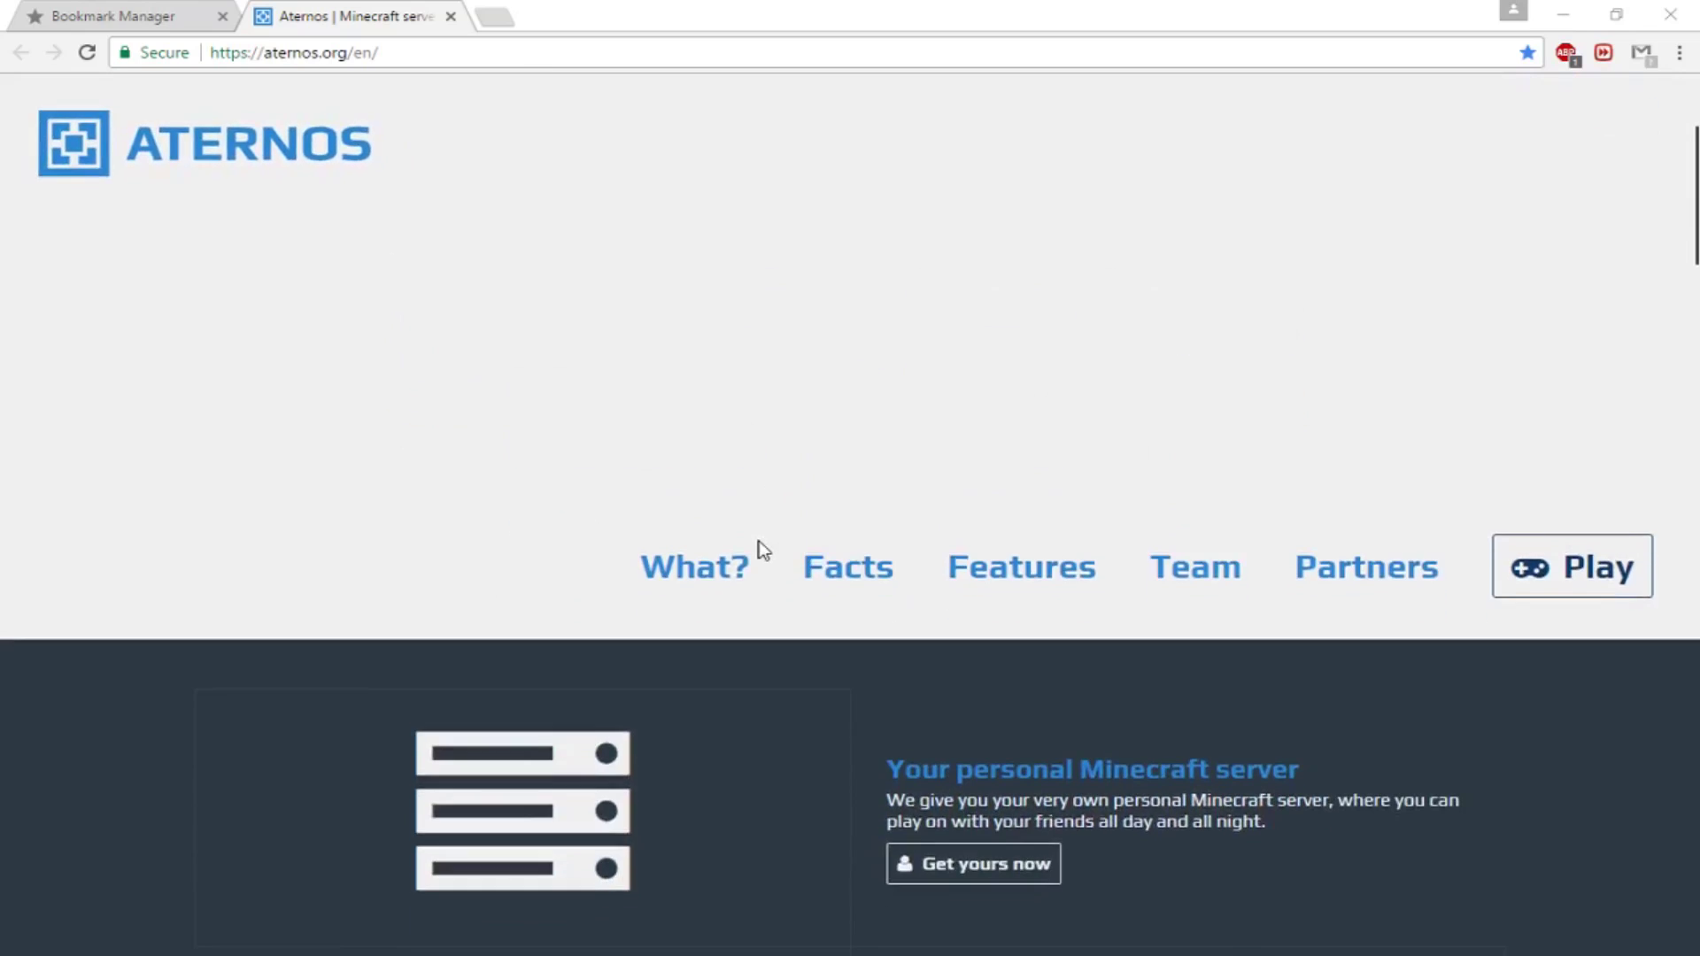
scroll(724, 567, up, 5)
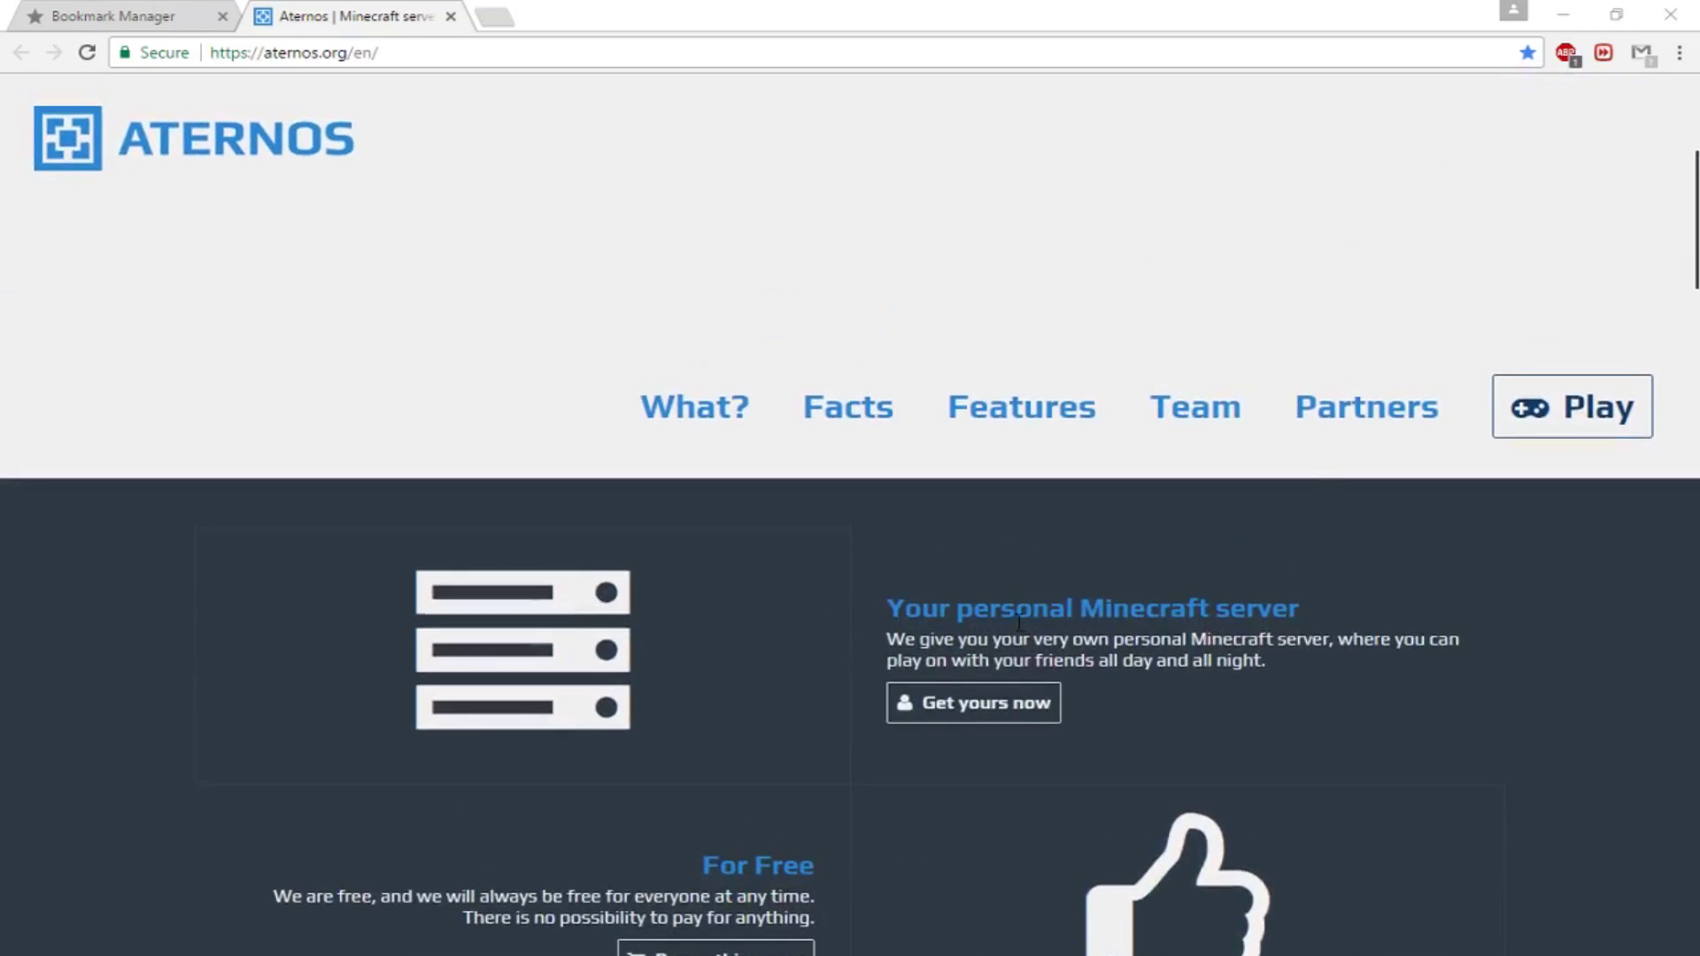
click(1025, 716)
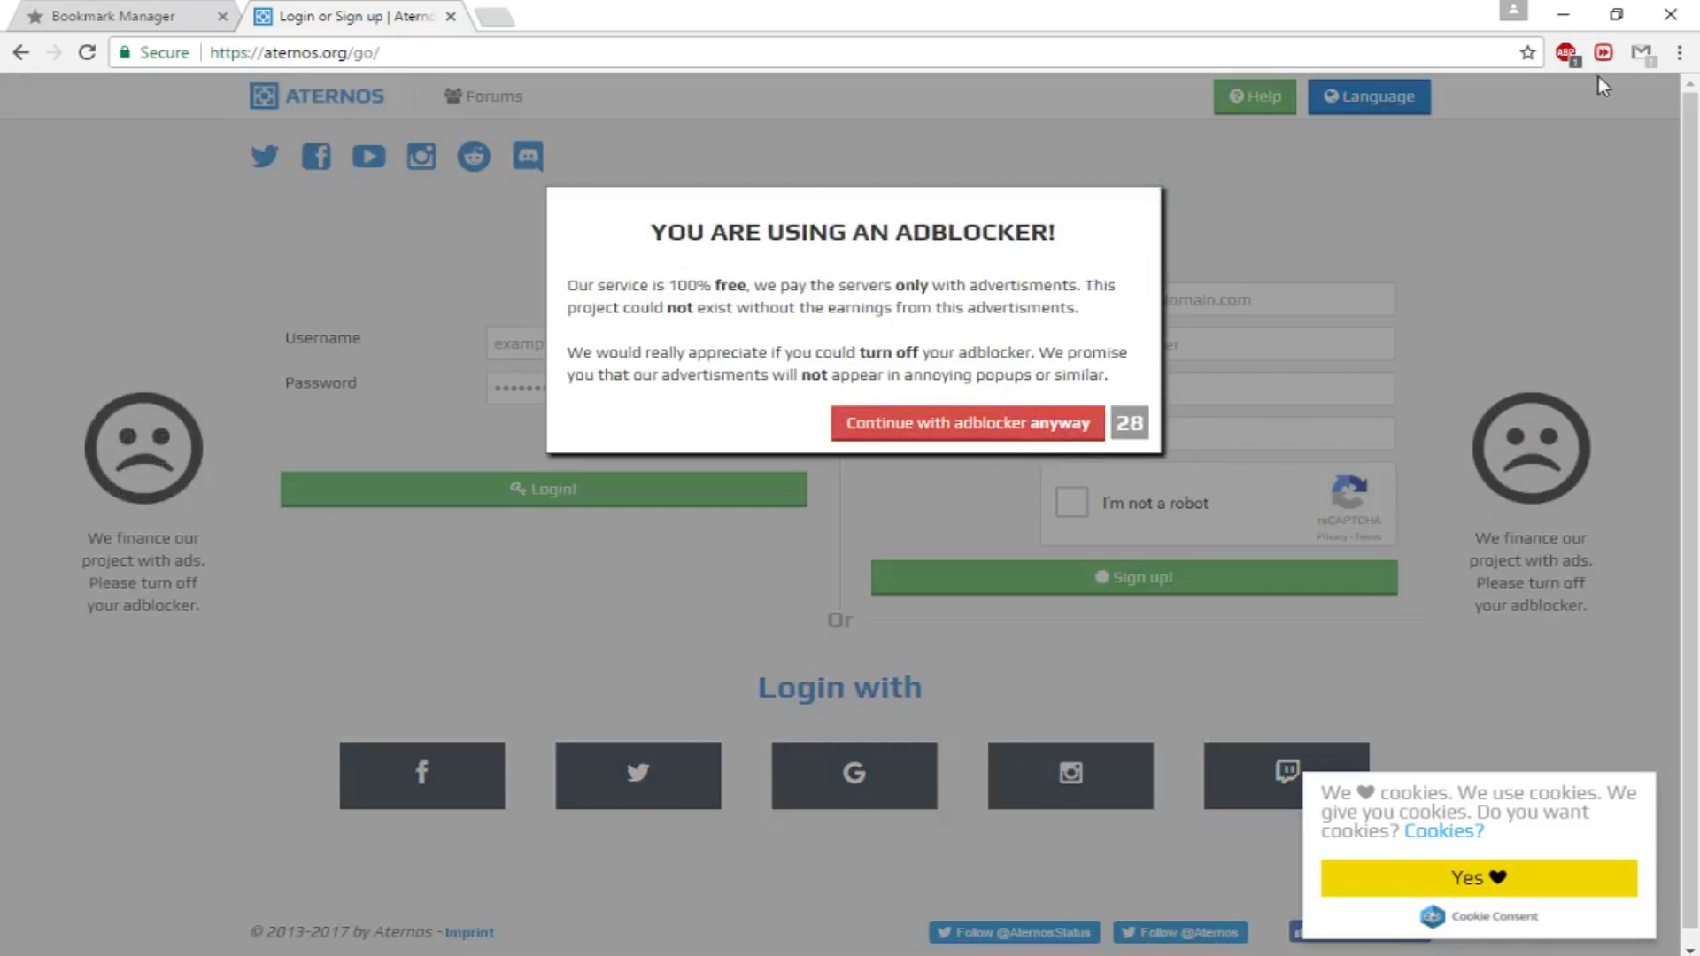
click(1566, 53)
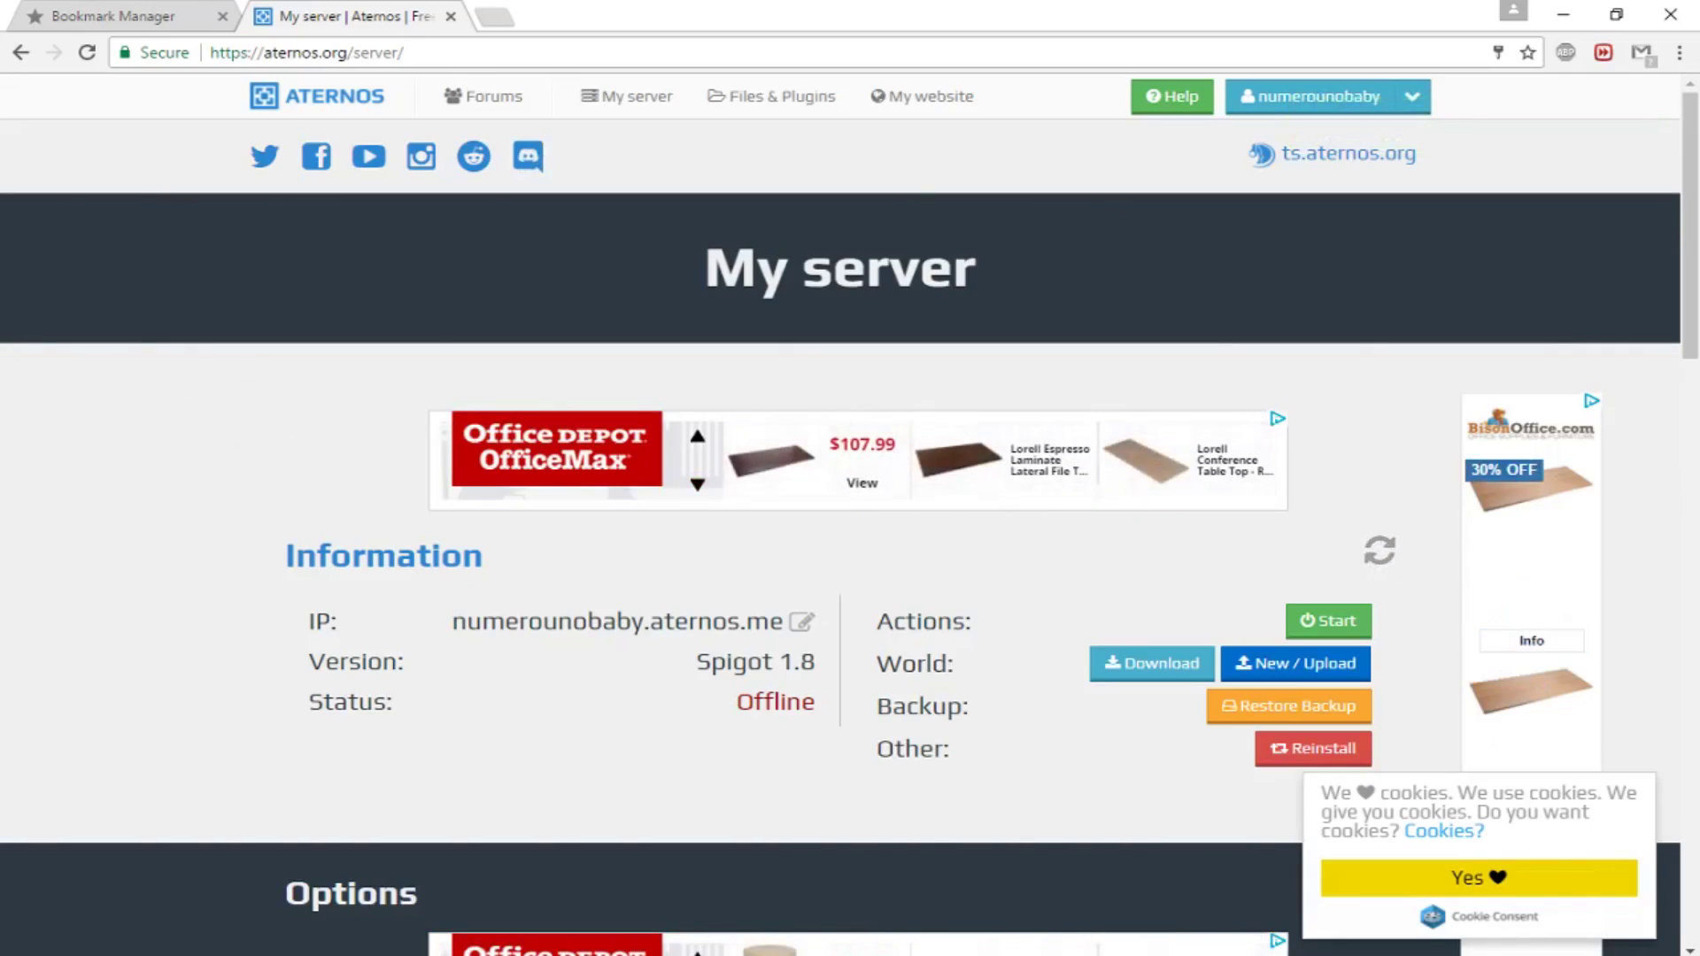
scroll(163, 363, down, 5)
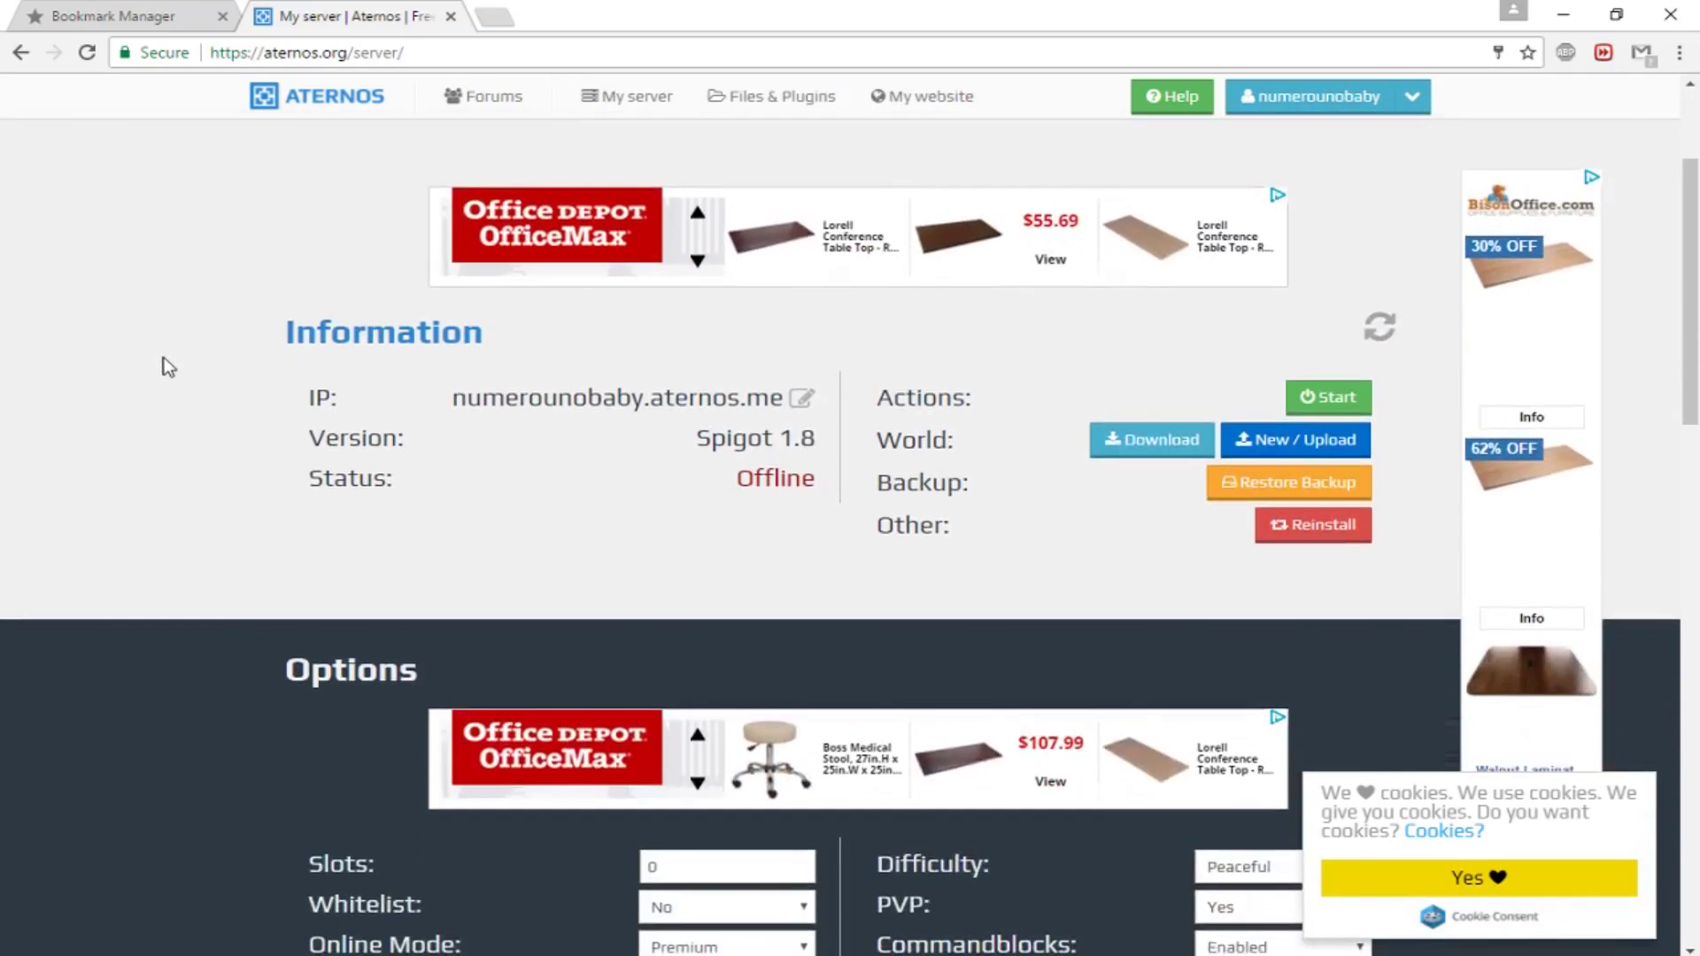
scroll(163, 363, up, 5)
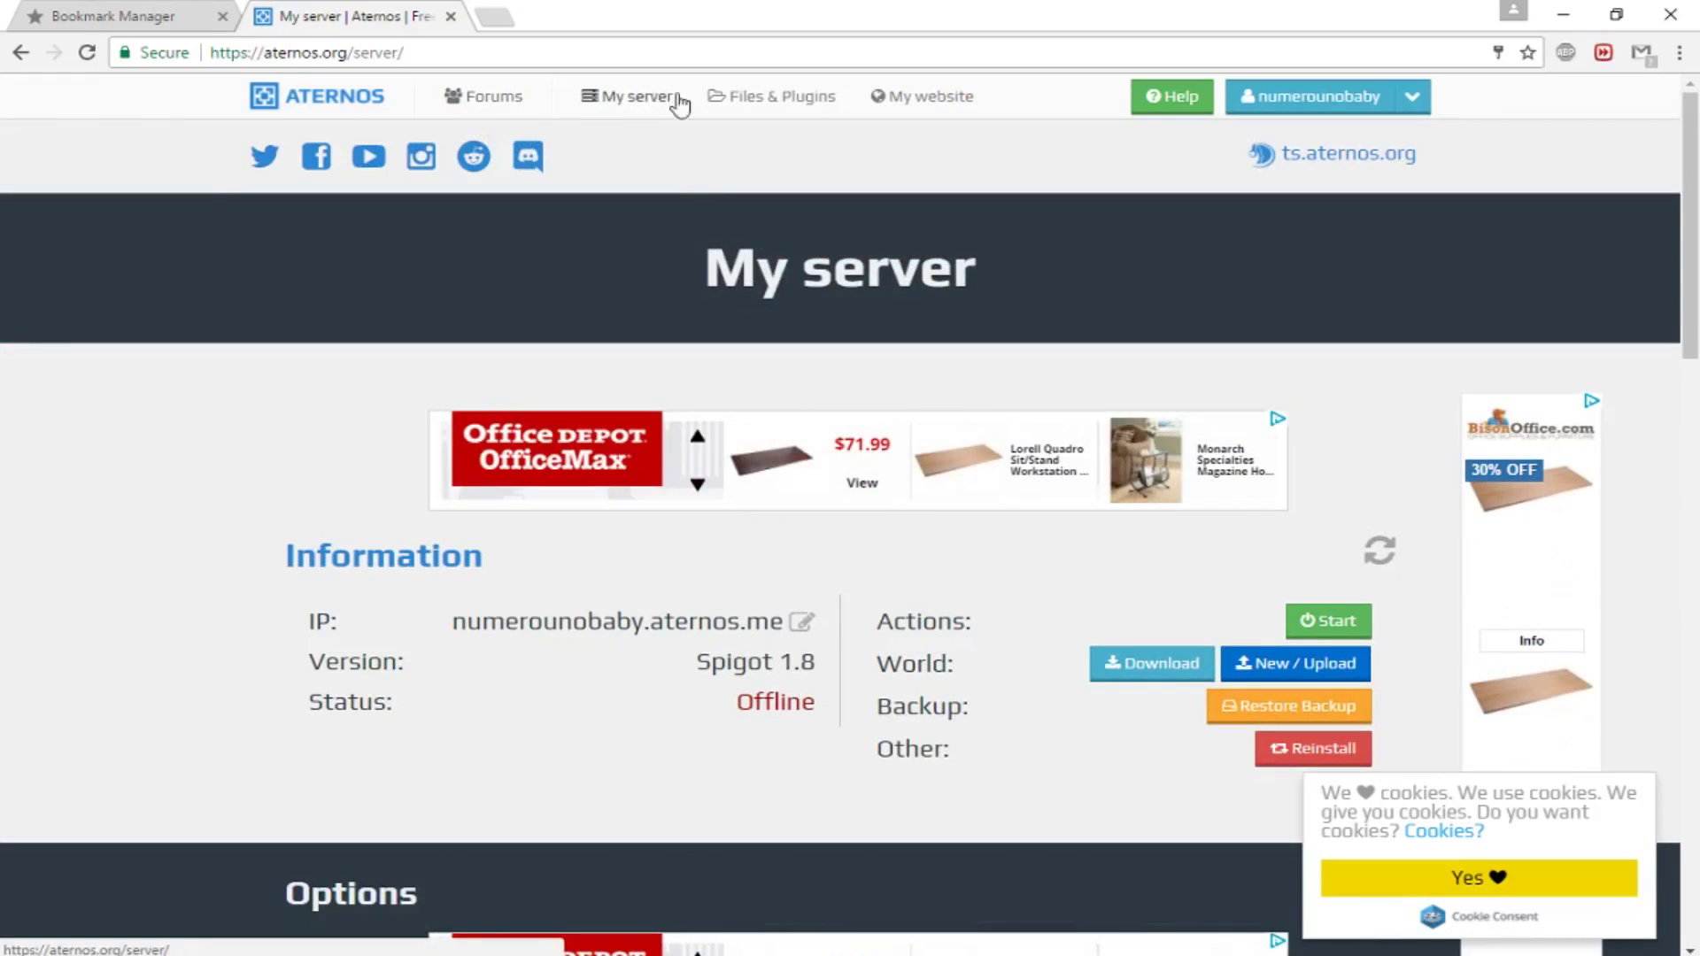
scroll(581, 287, down, 1)
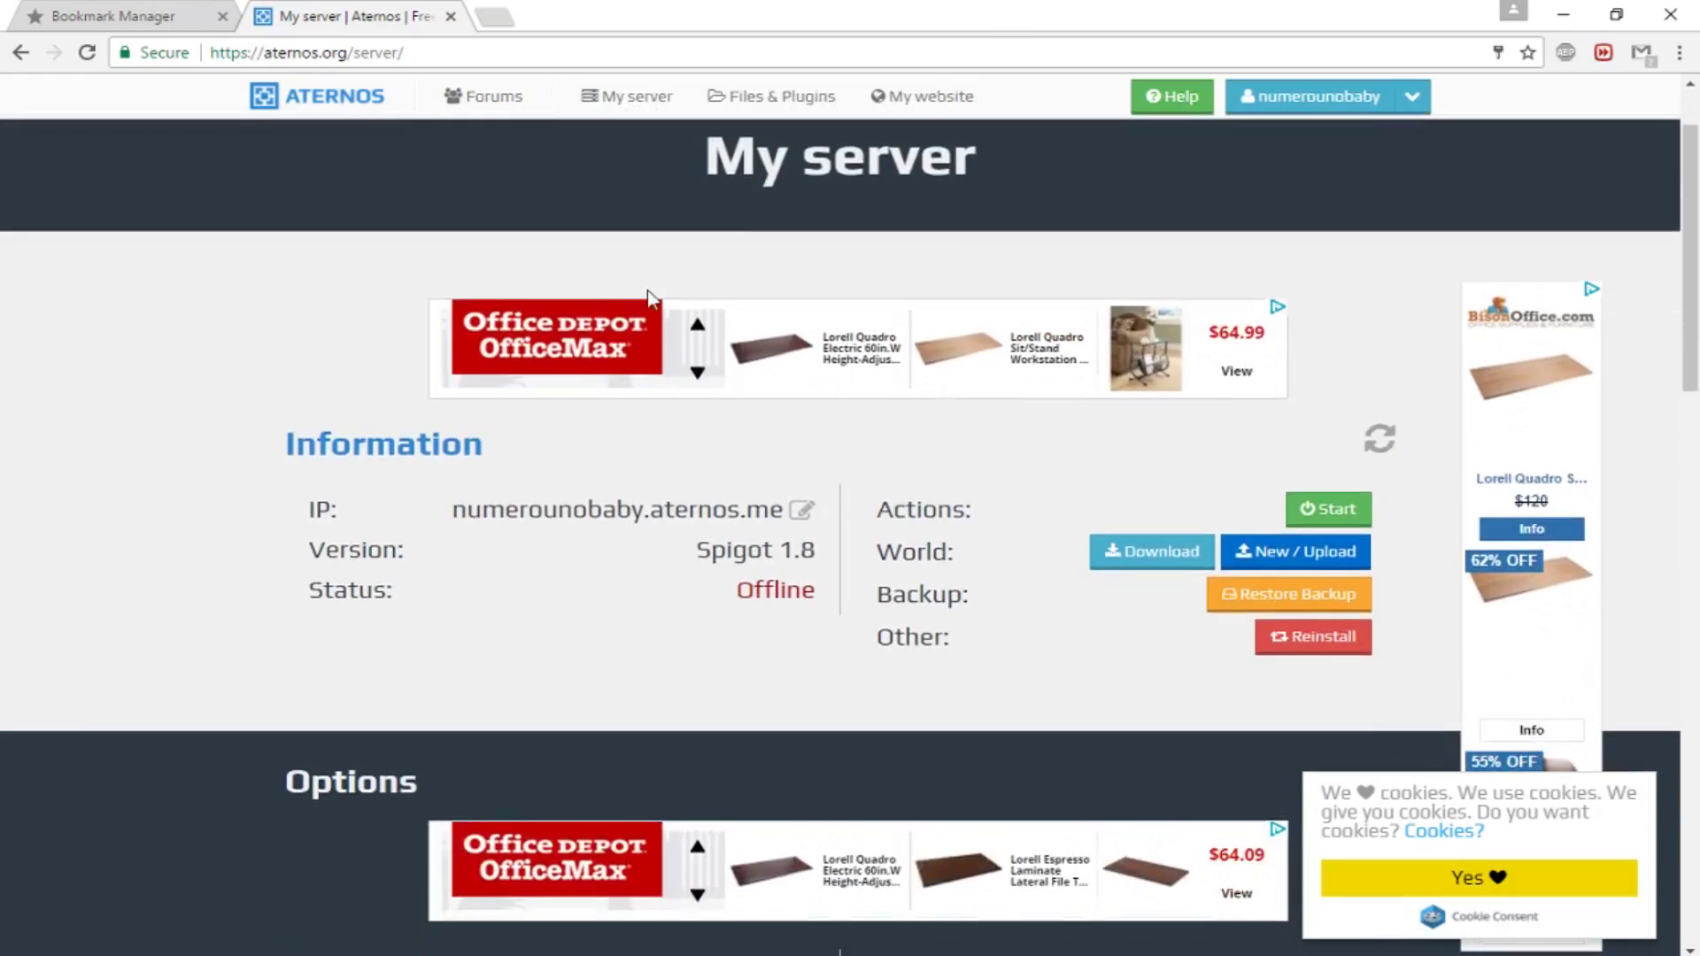
scroll(624, 291, down, 1)
scroll(624, 291, down, 12)
scroll(588, 303, up, 2)
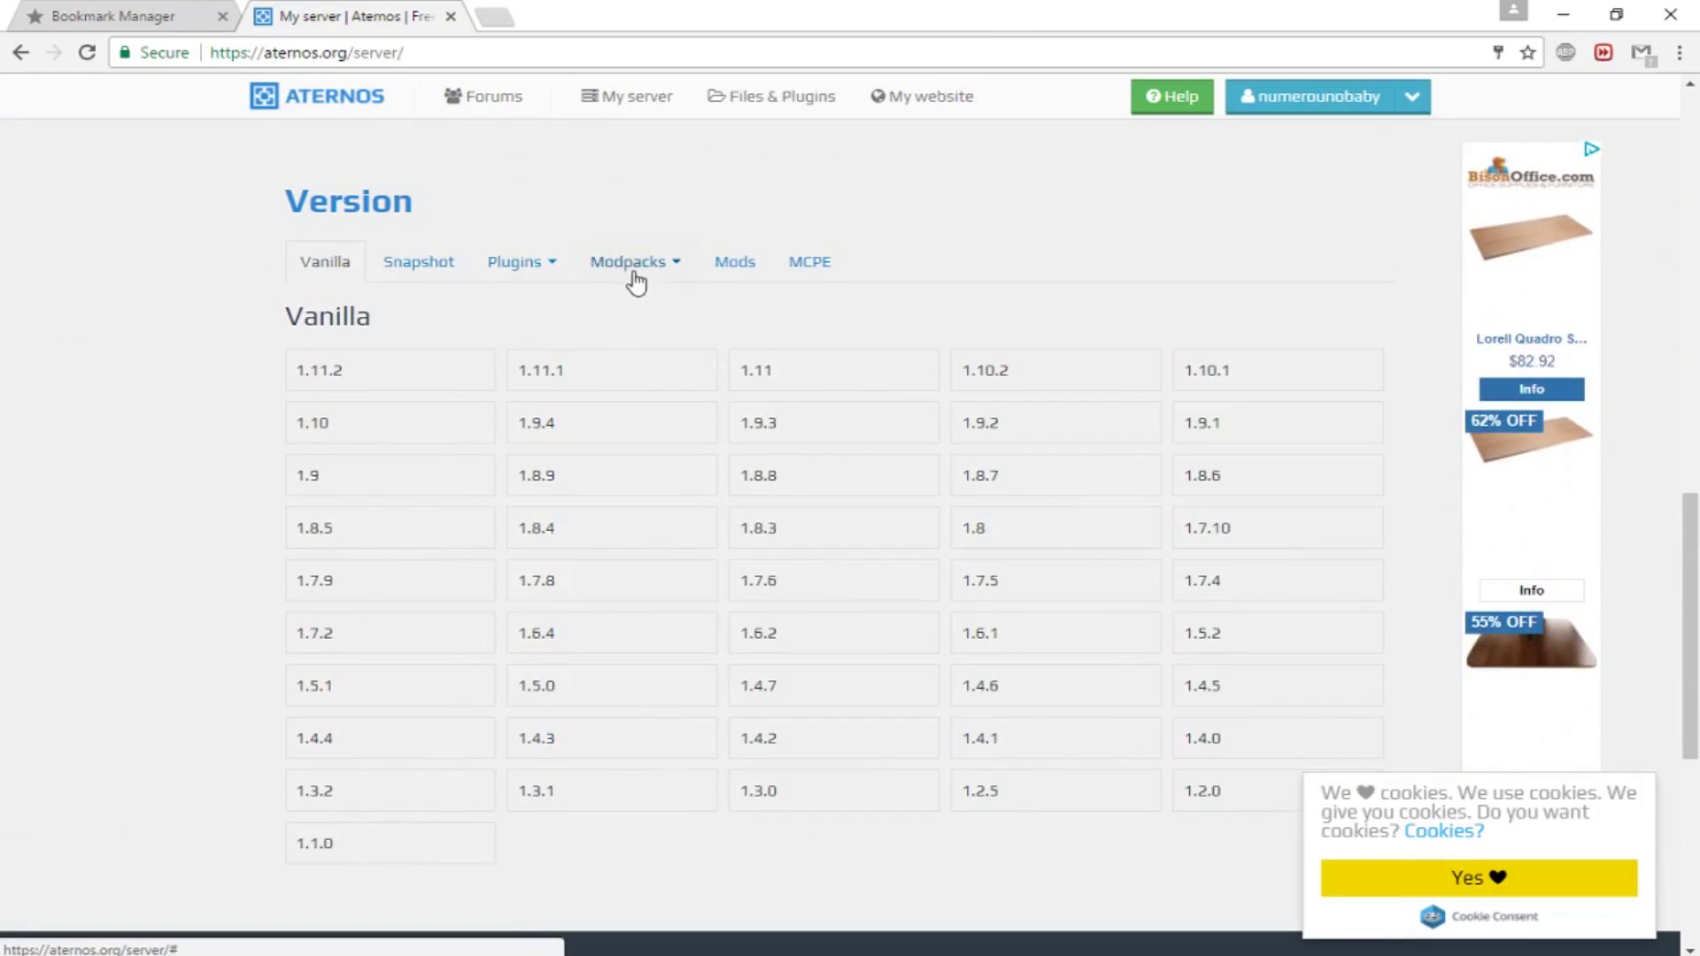
click(671, 266)
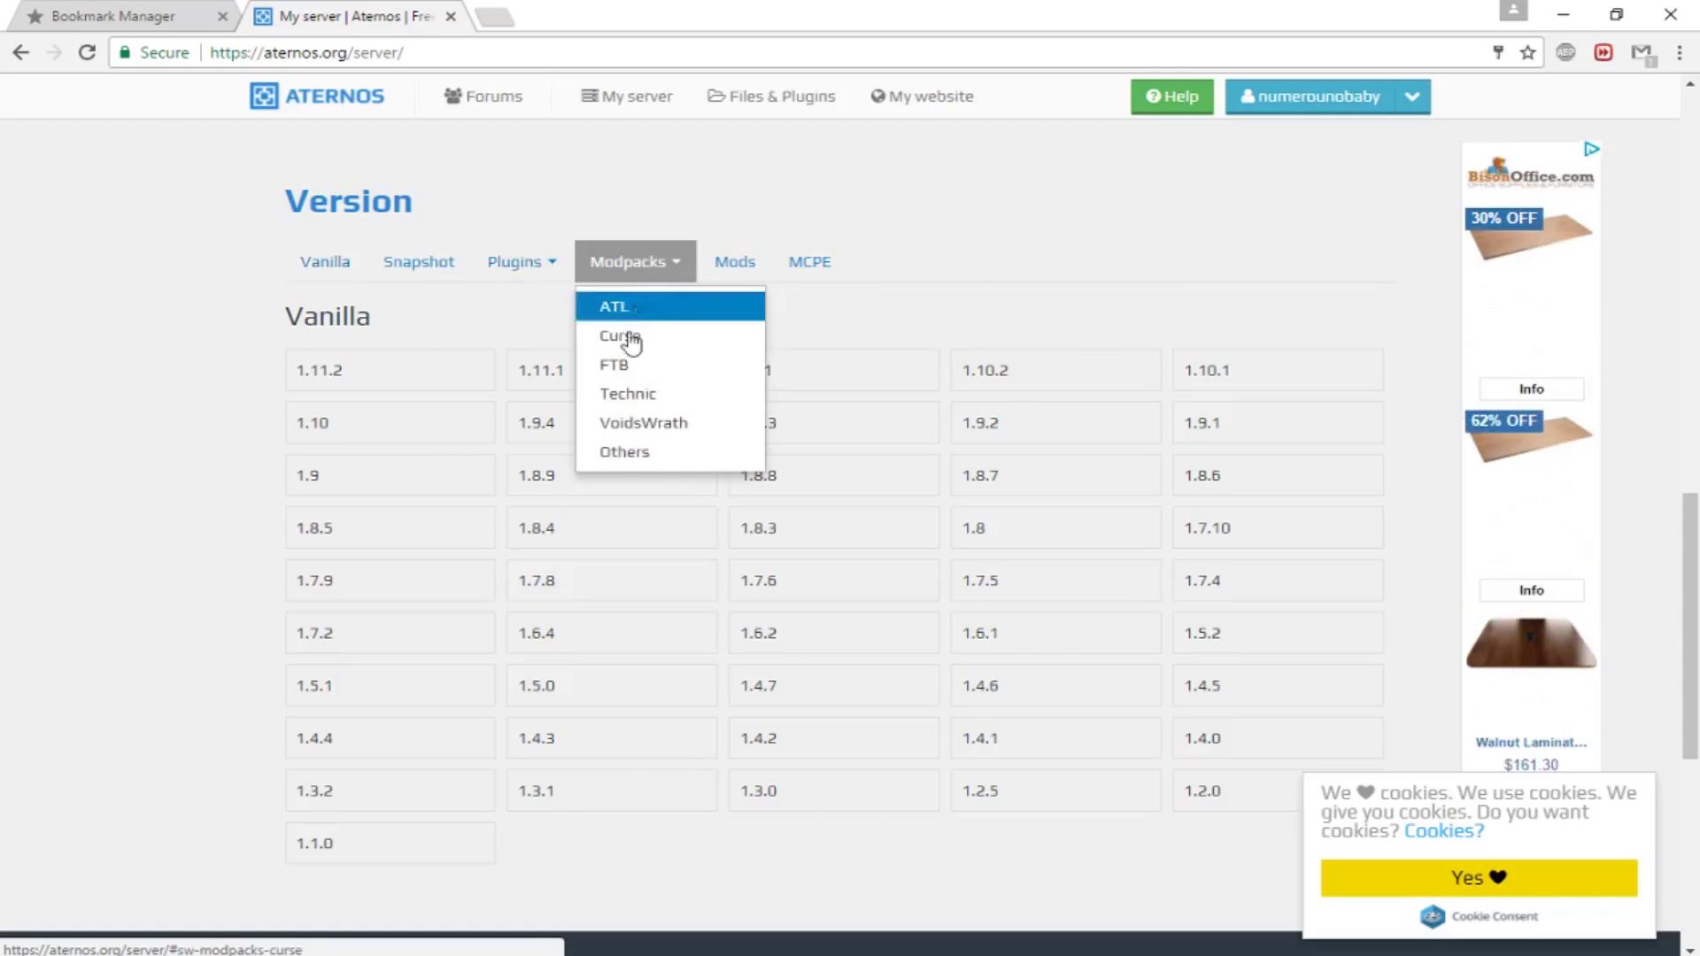
click(635, 265)
scroll(582, 403, up, 10)
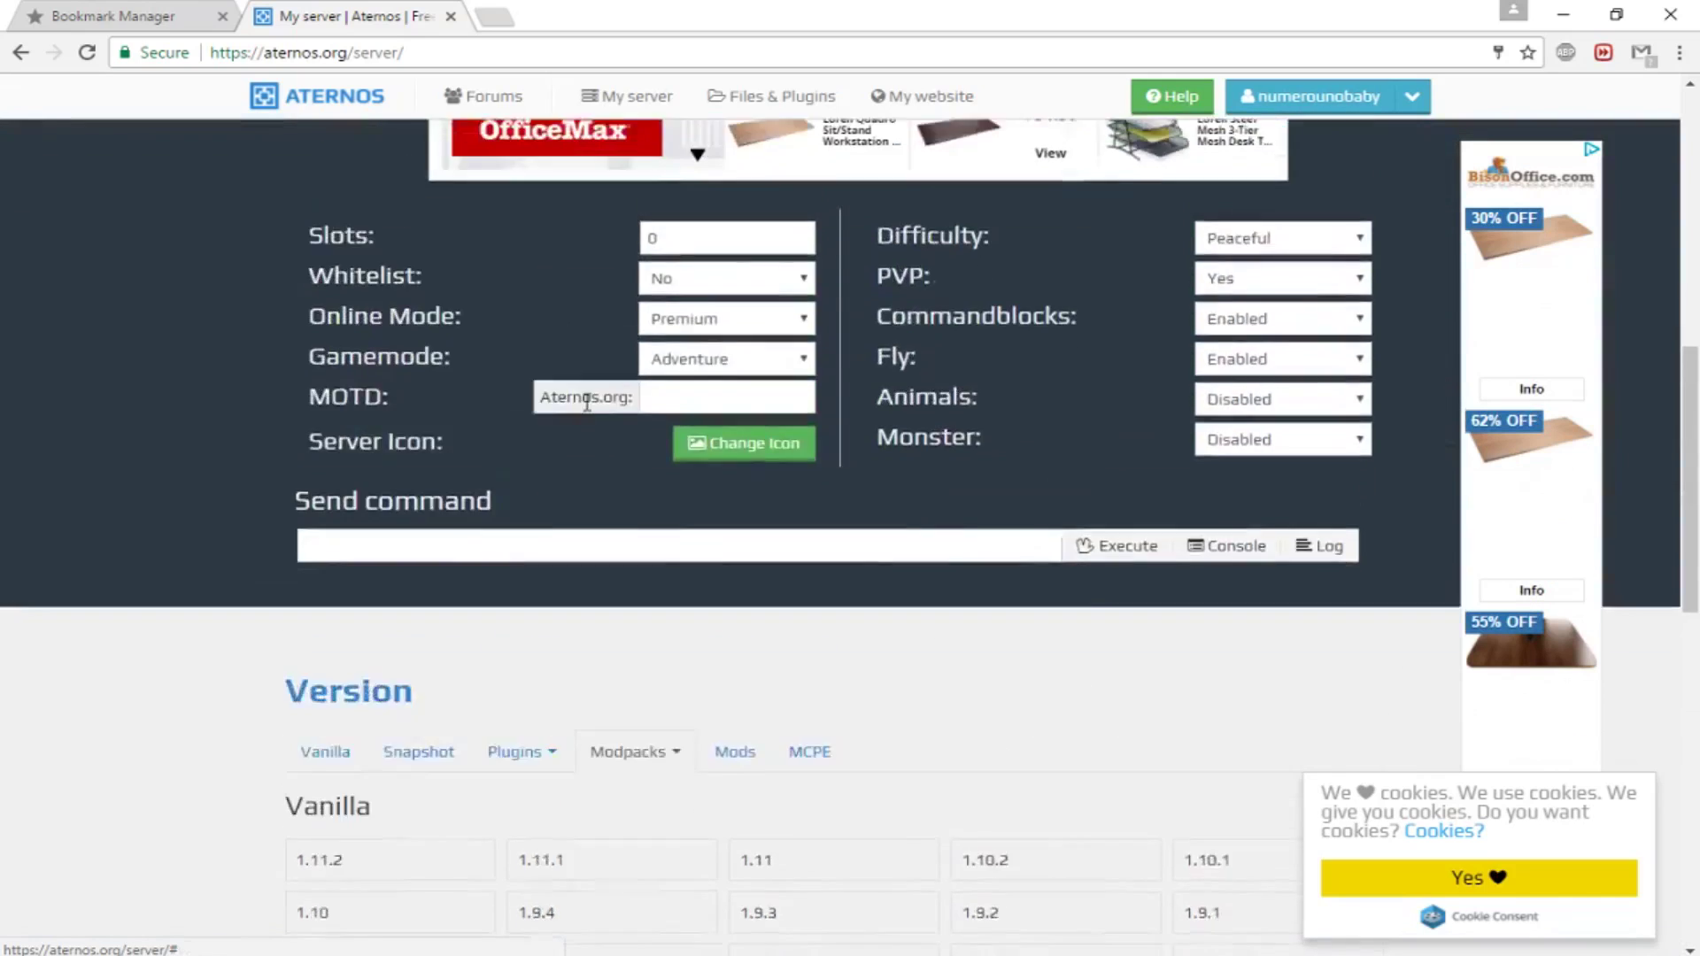
scroll(582, 403, up, 2)
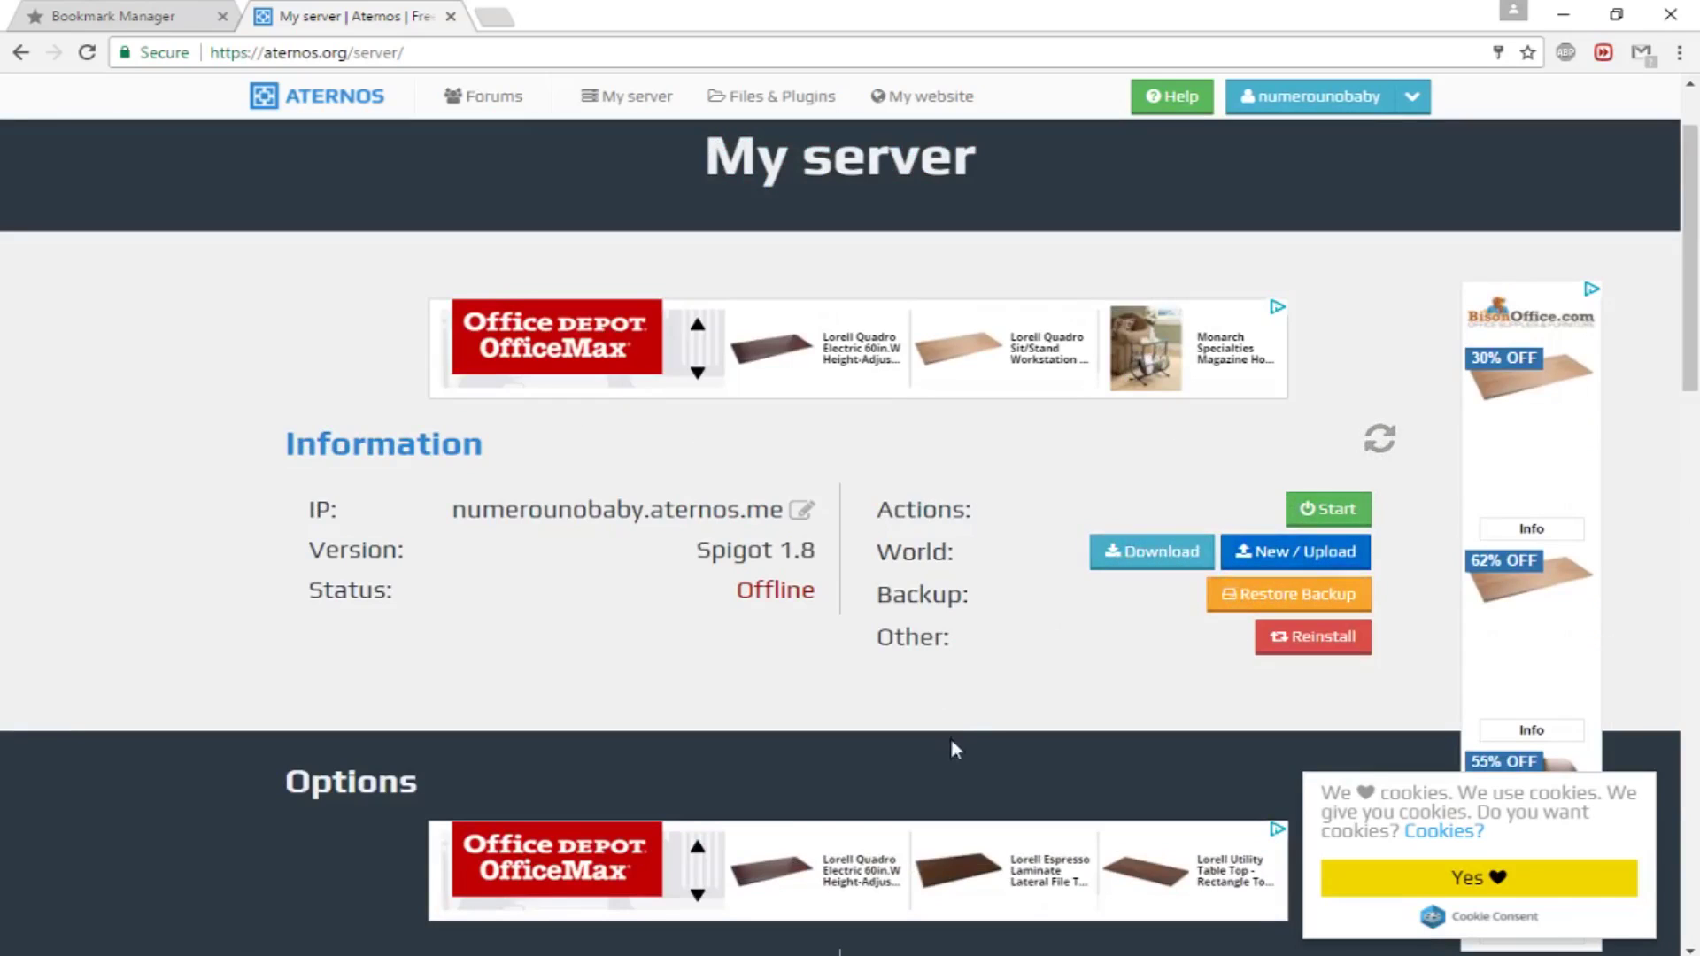
scroll(137, 603, down, 3)
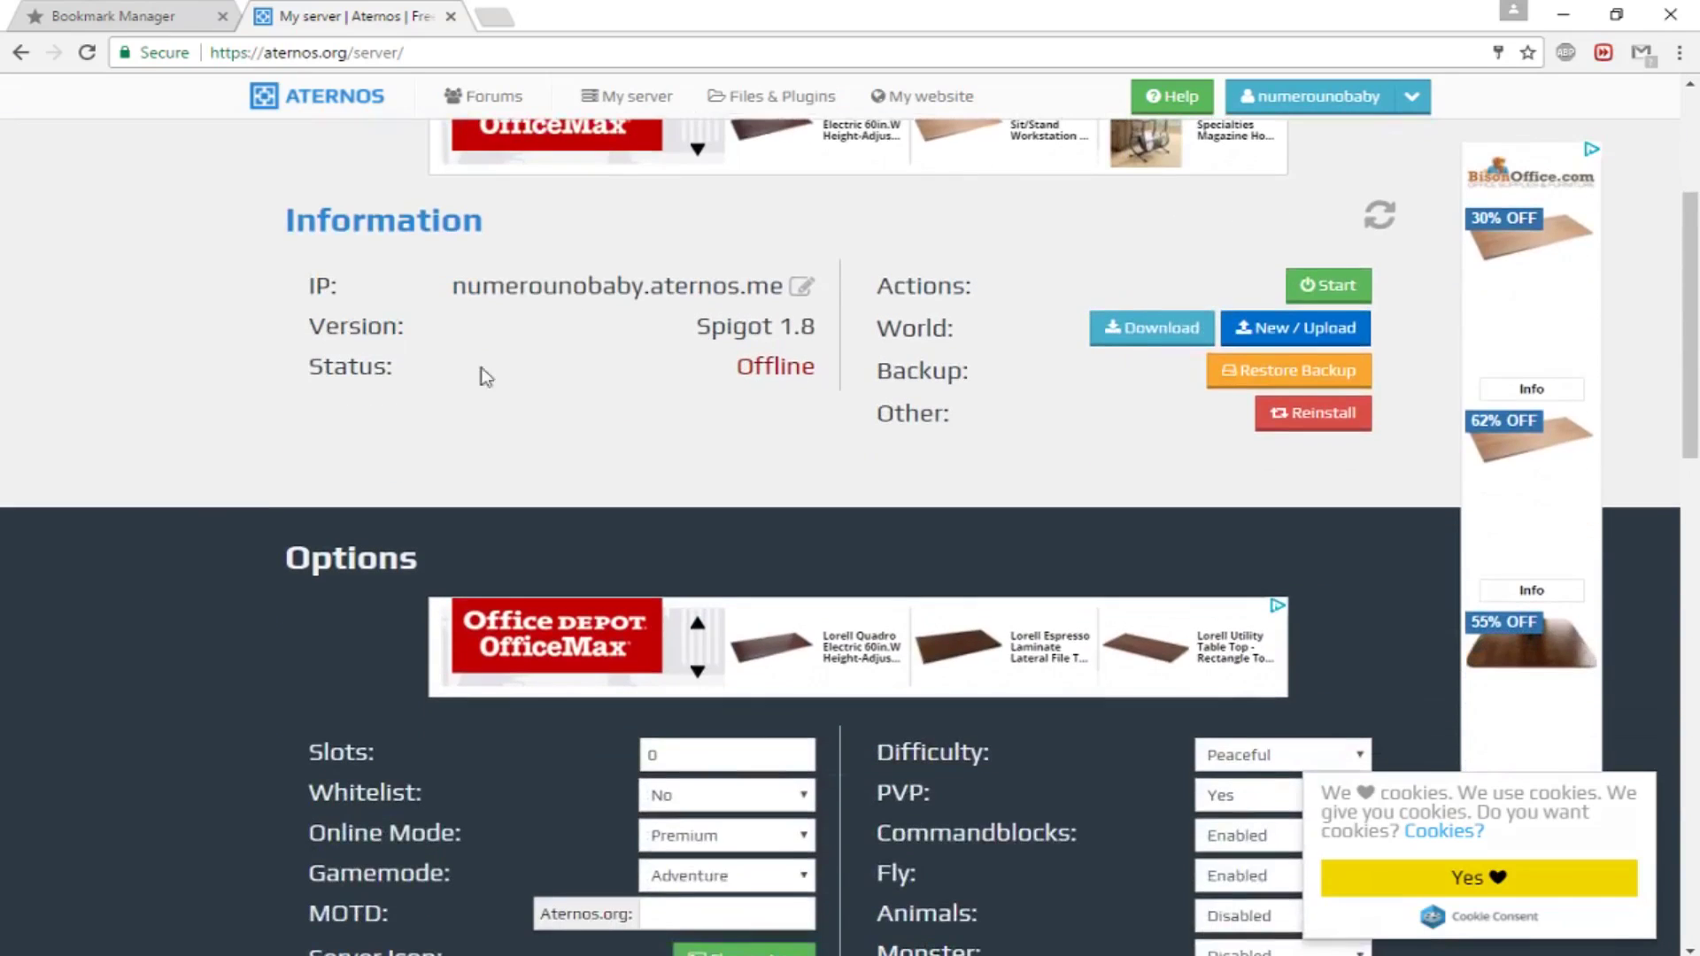
- Look at the server address in the IP editor and close it unchanged
click(801, 292)
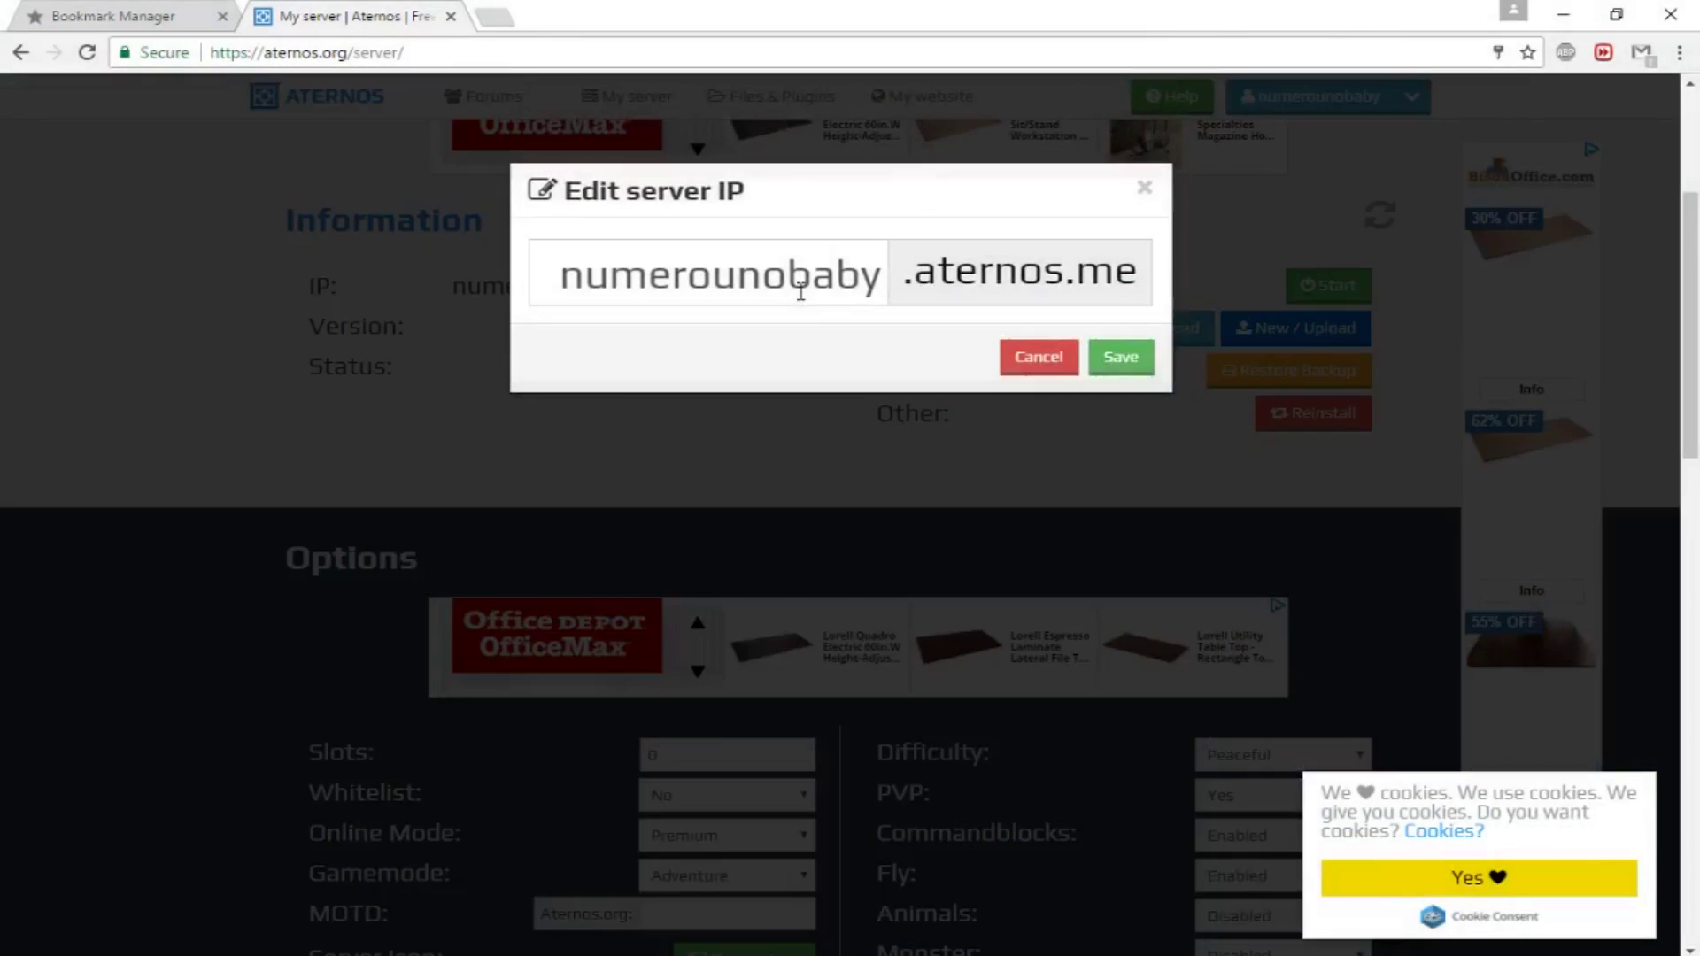
drag(879, 276, 368, 289)
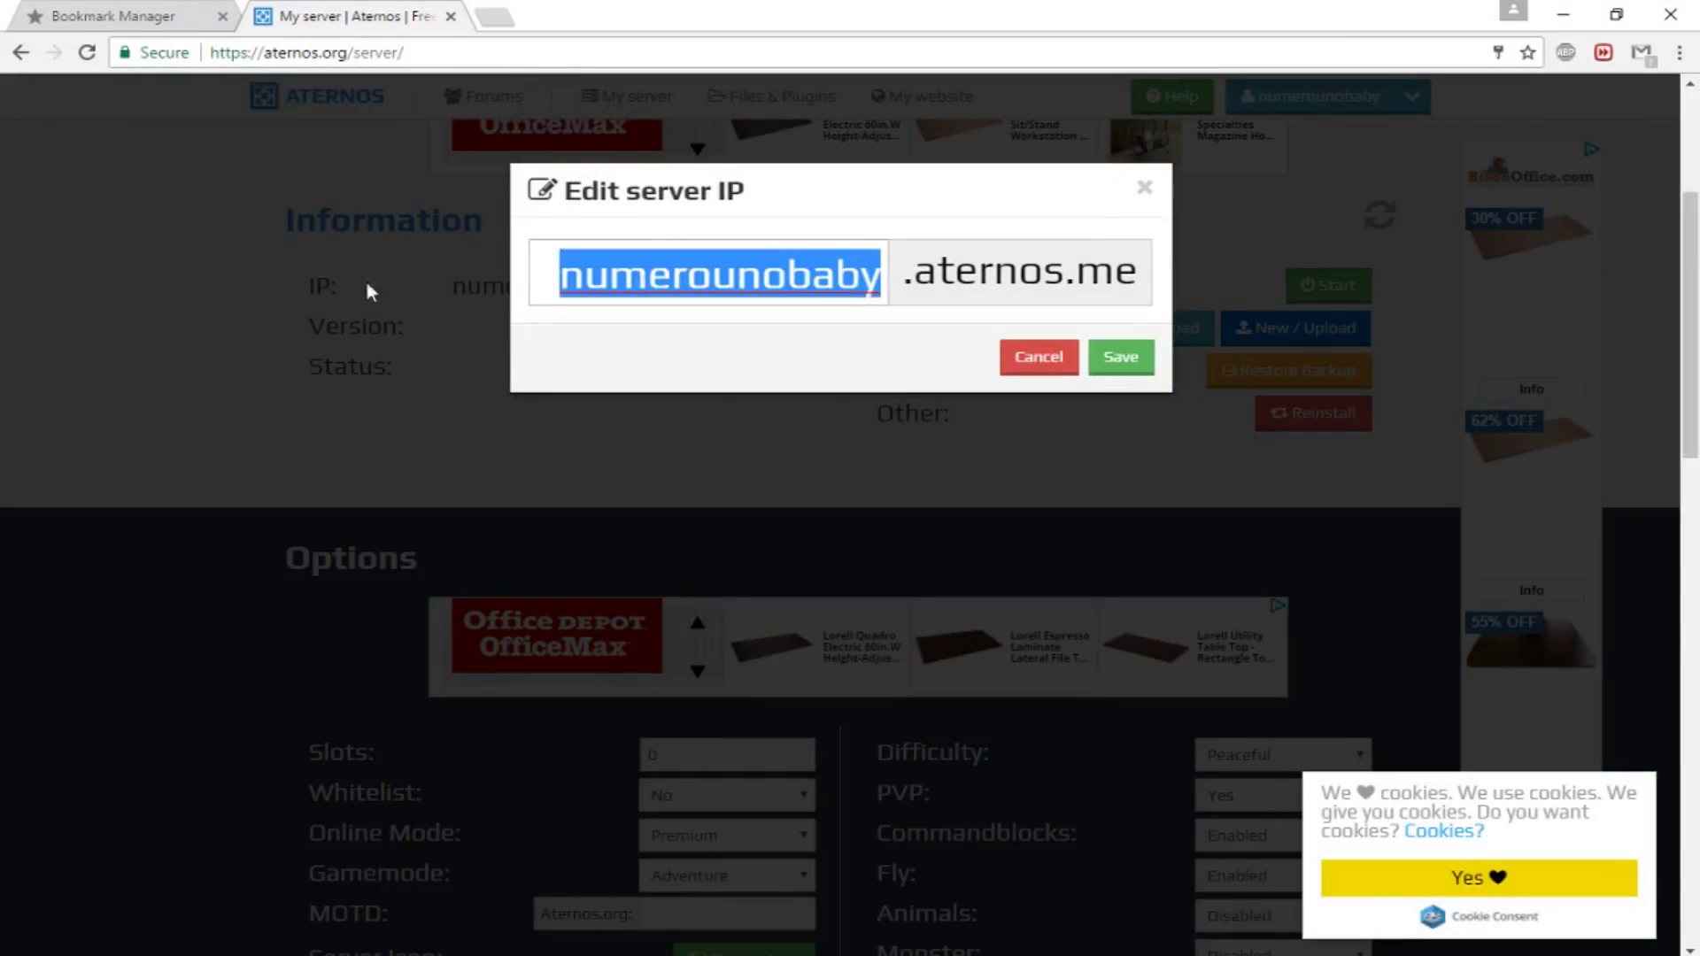
drag(954, 270, 1105, 282)
click(1145, 192)
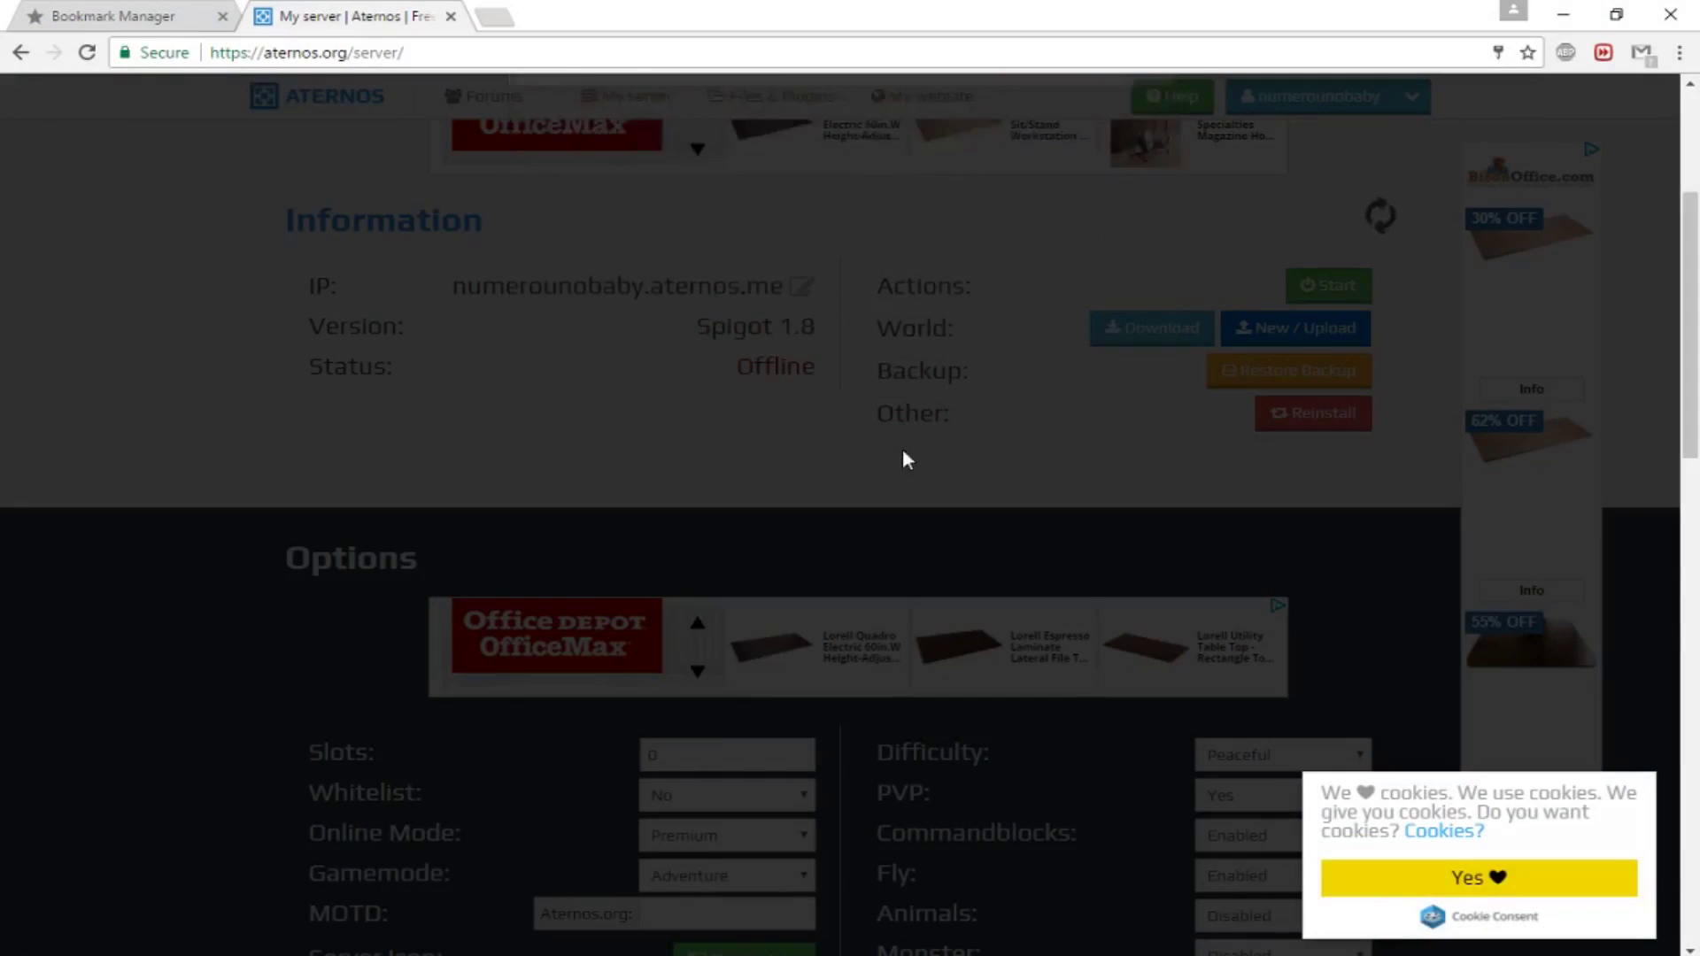
scroll(900, 447, down, 5)
scroll(899, 448, up, 3)
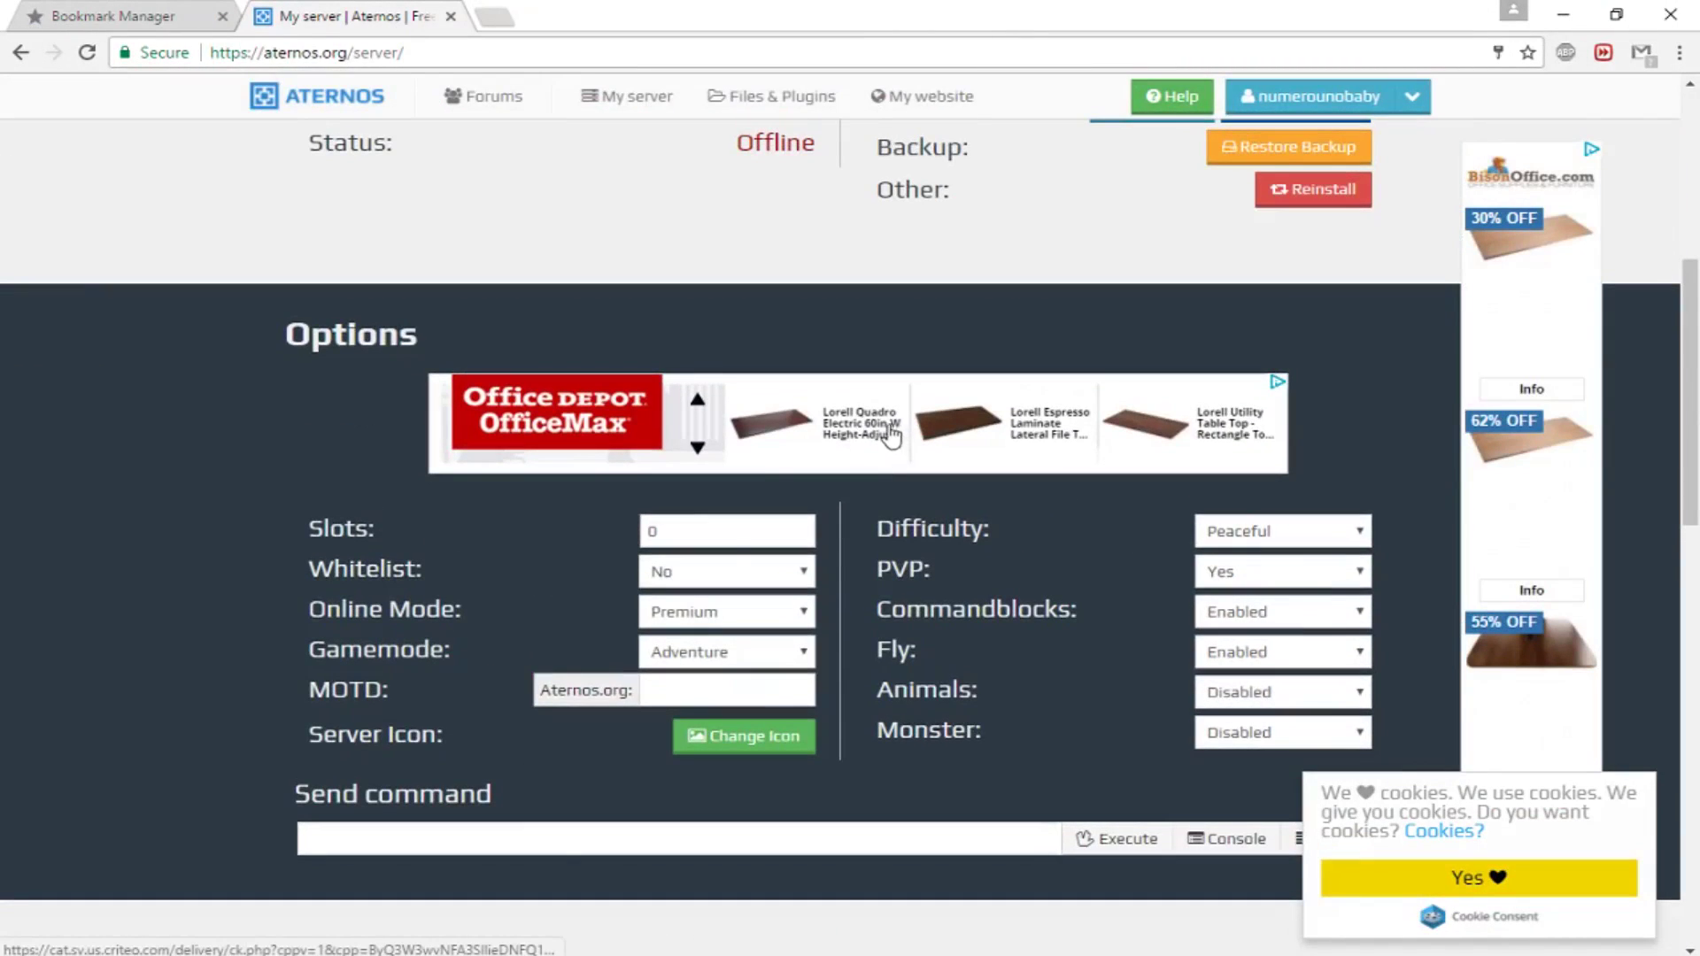
- Raise Slots to 2, keeping Whitelist at No and Online Mode at Premium
click(800, 526)
click(800, 526)
click(726, 571)
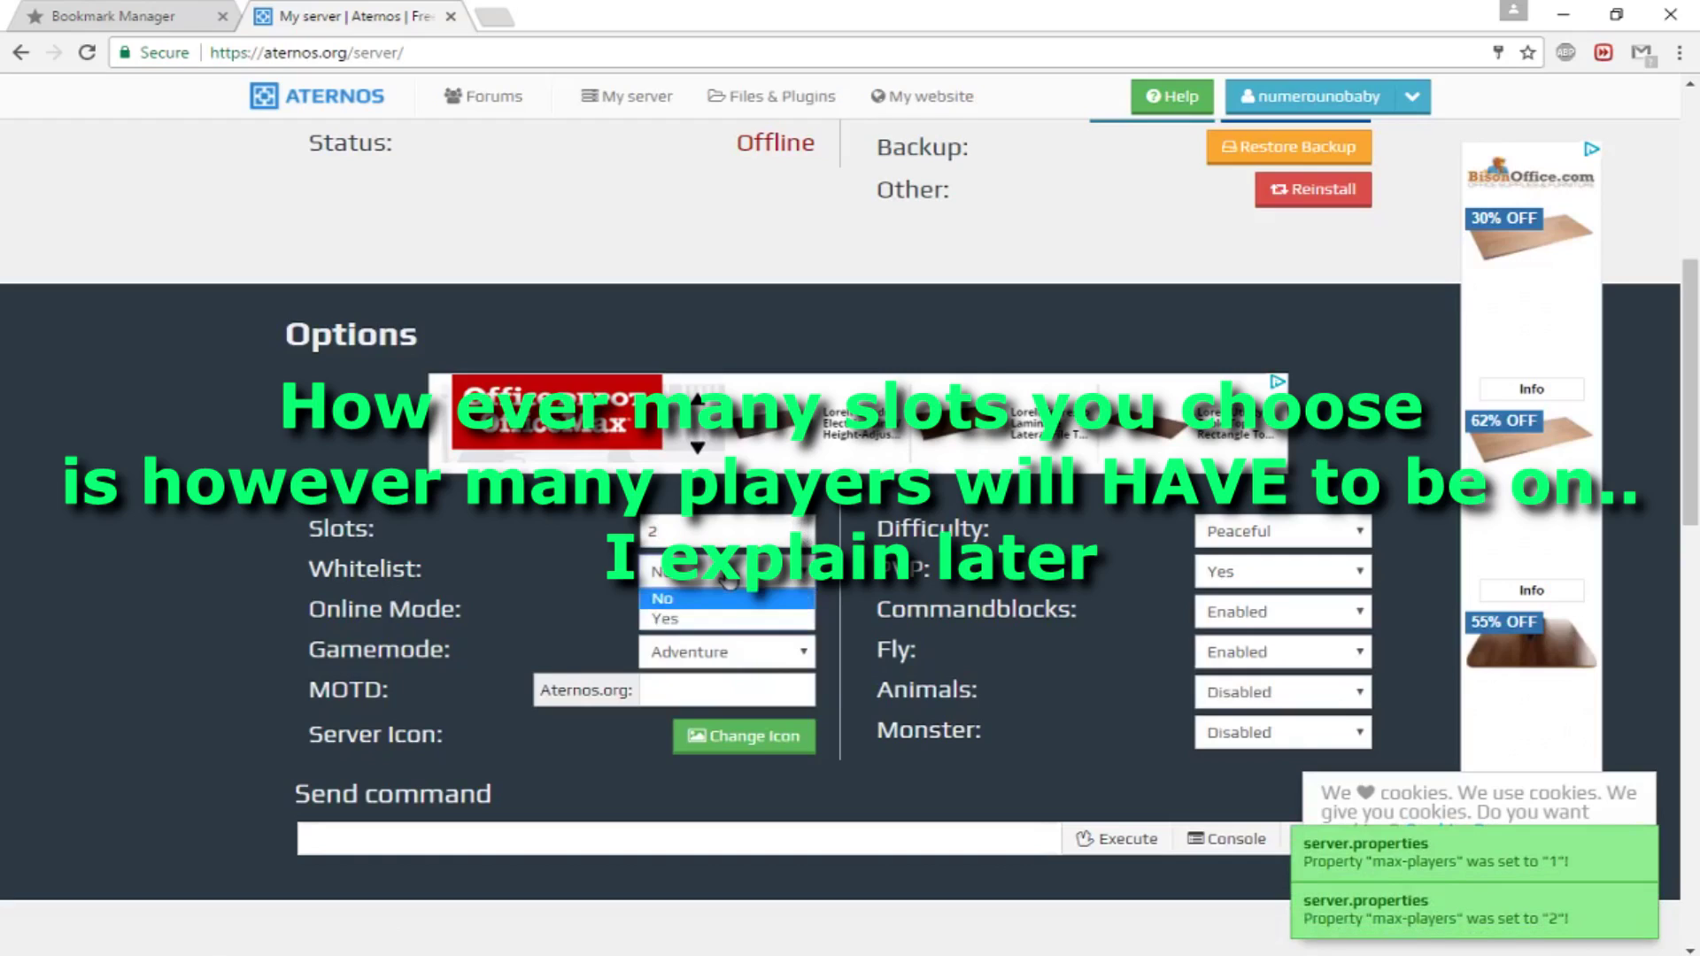
click(691, 591)
click(701, 612)
click(699, 638)
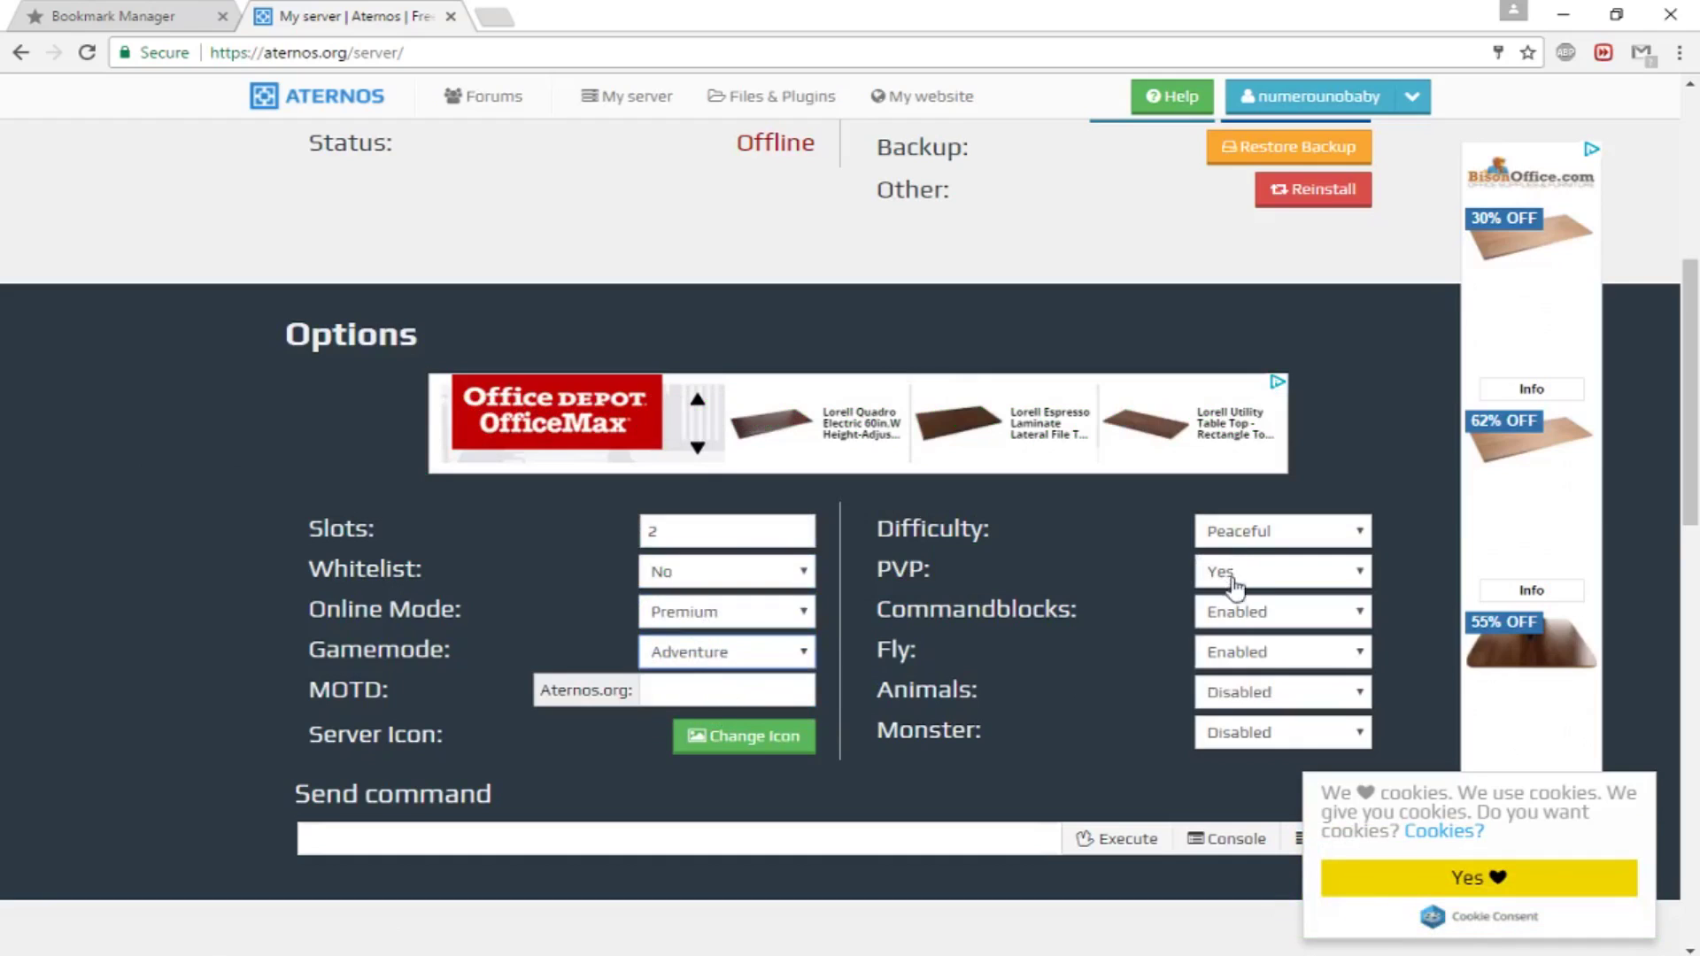
- Under Version > Plugins, pick Spigot and install Spigot 1.10.2
scroll(1034, 644, down, 3)
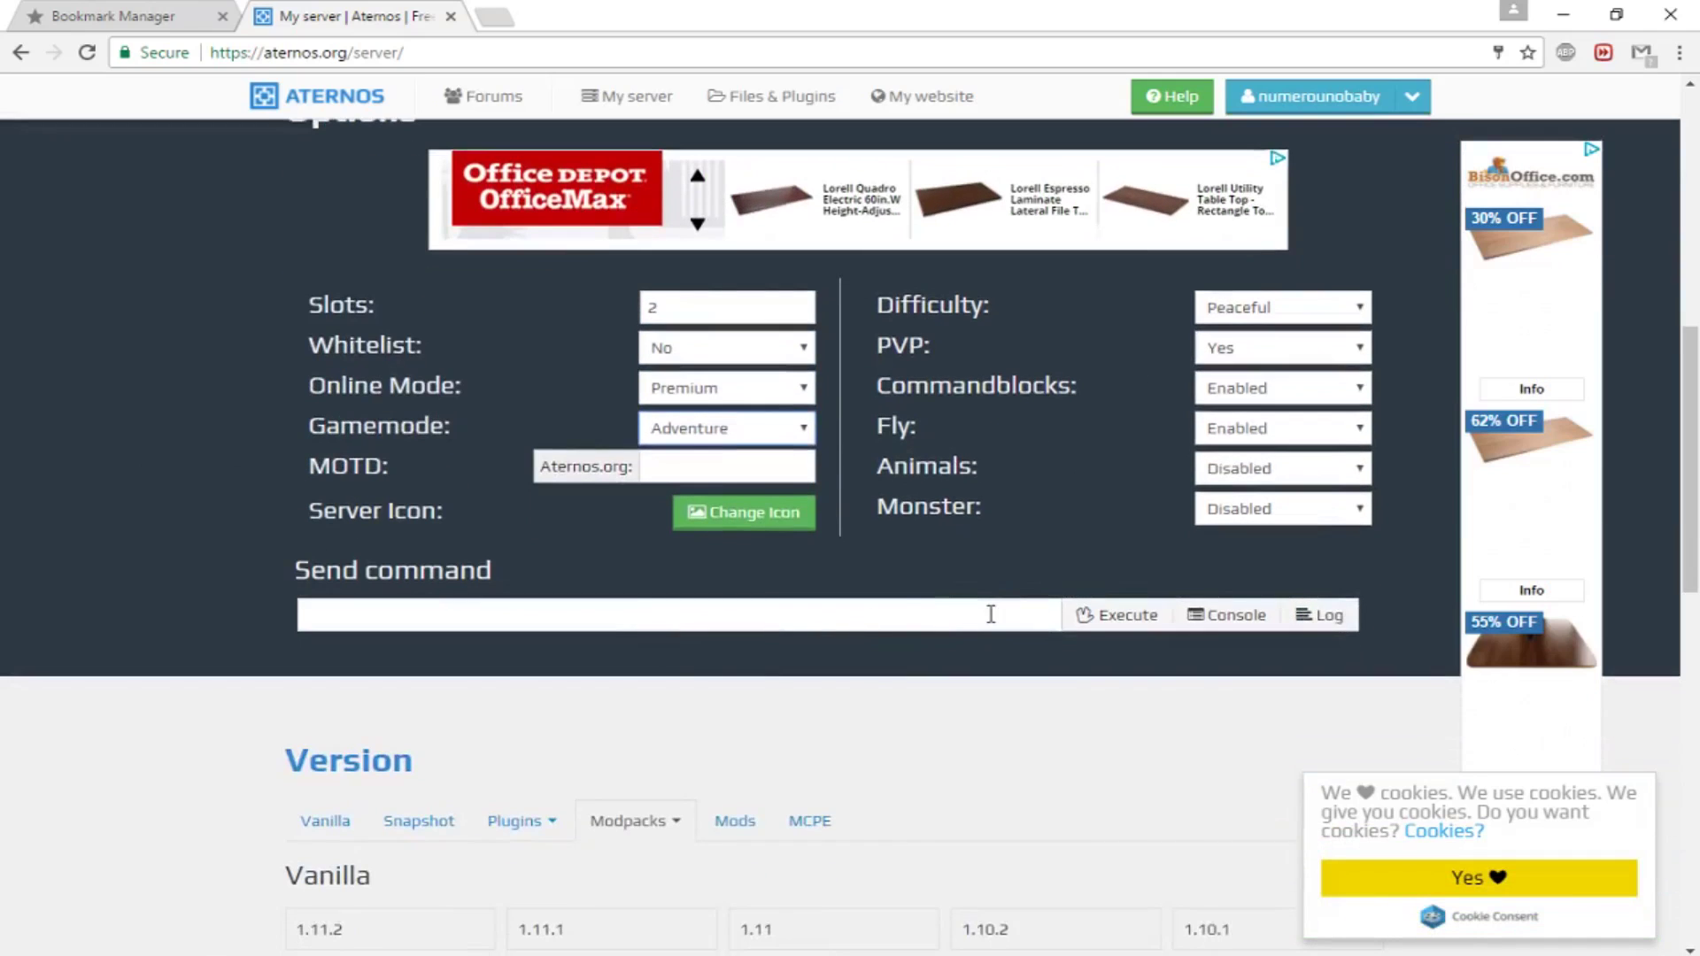
scroll(991, 614, down, 5)
click(518, 373)
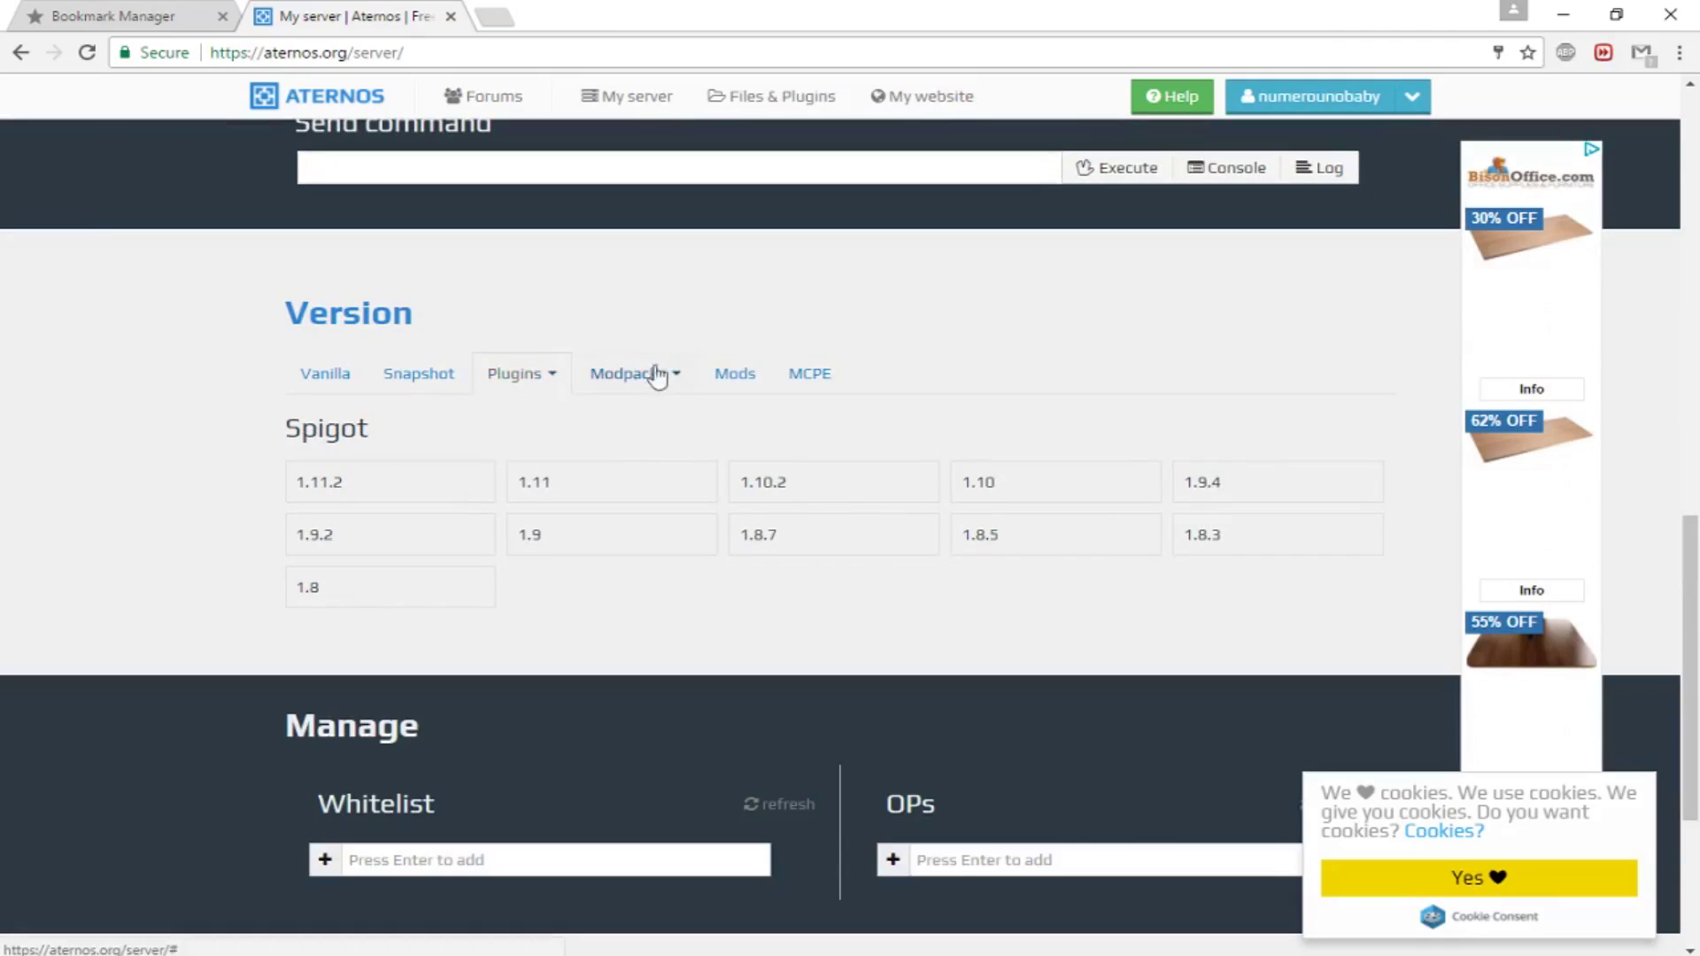
click(520, 375)
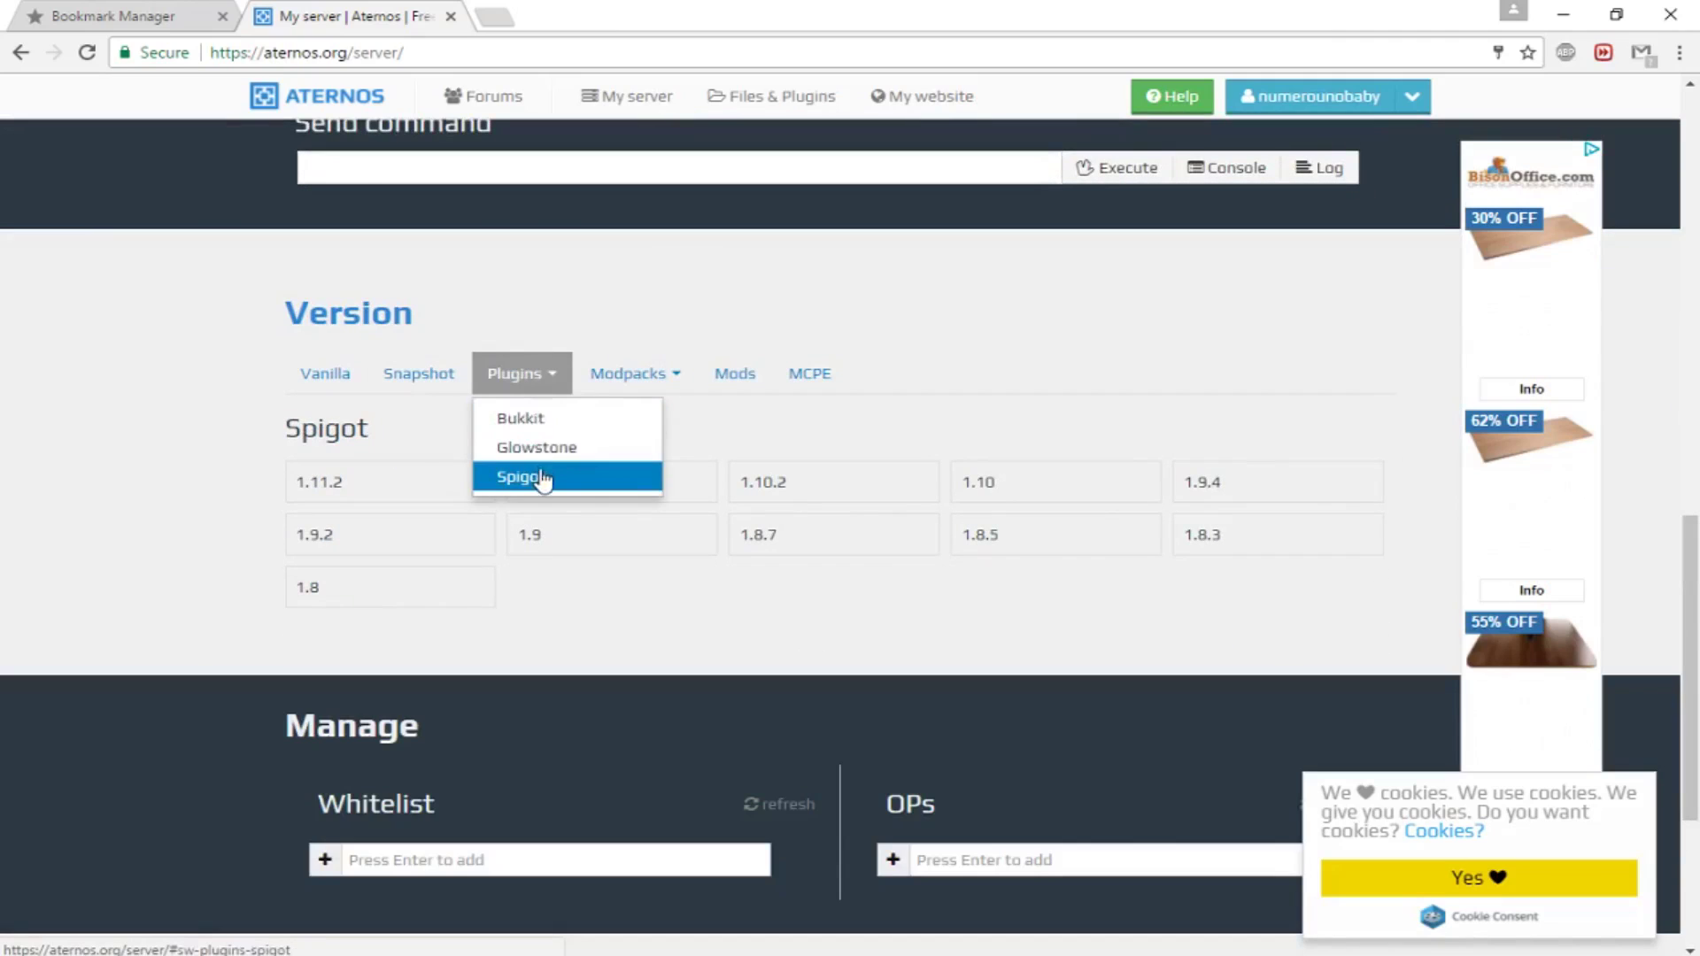
click(280, 445)
click(506, 383)
click(520, 418)
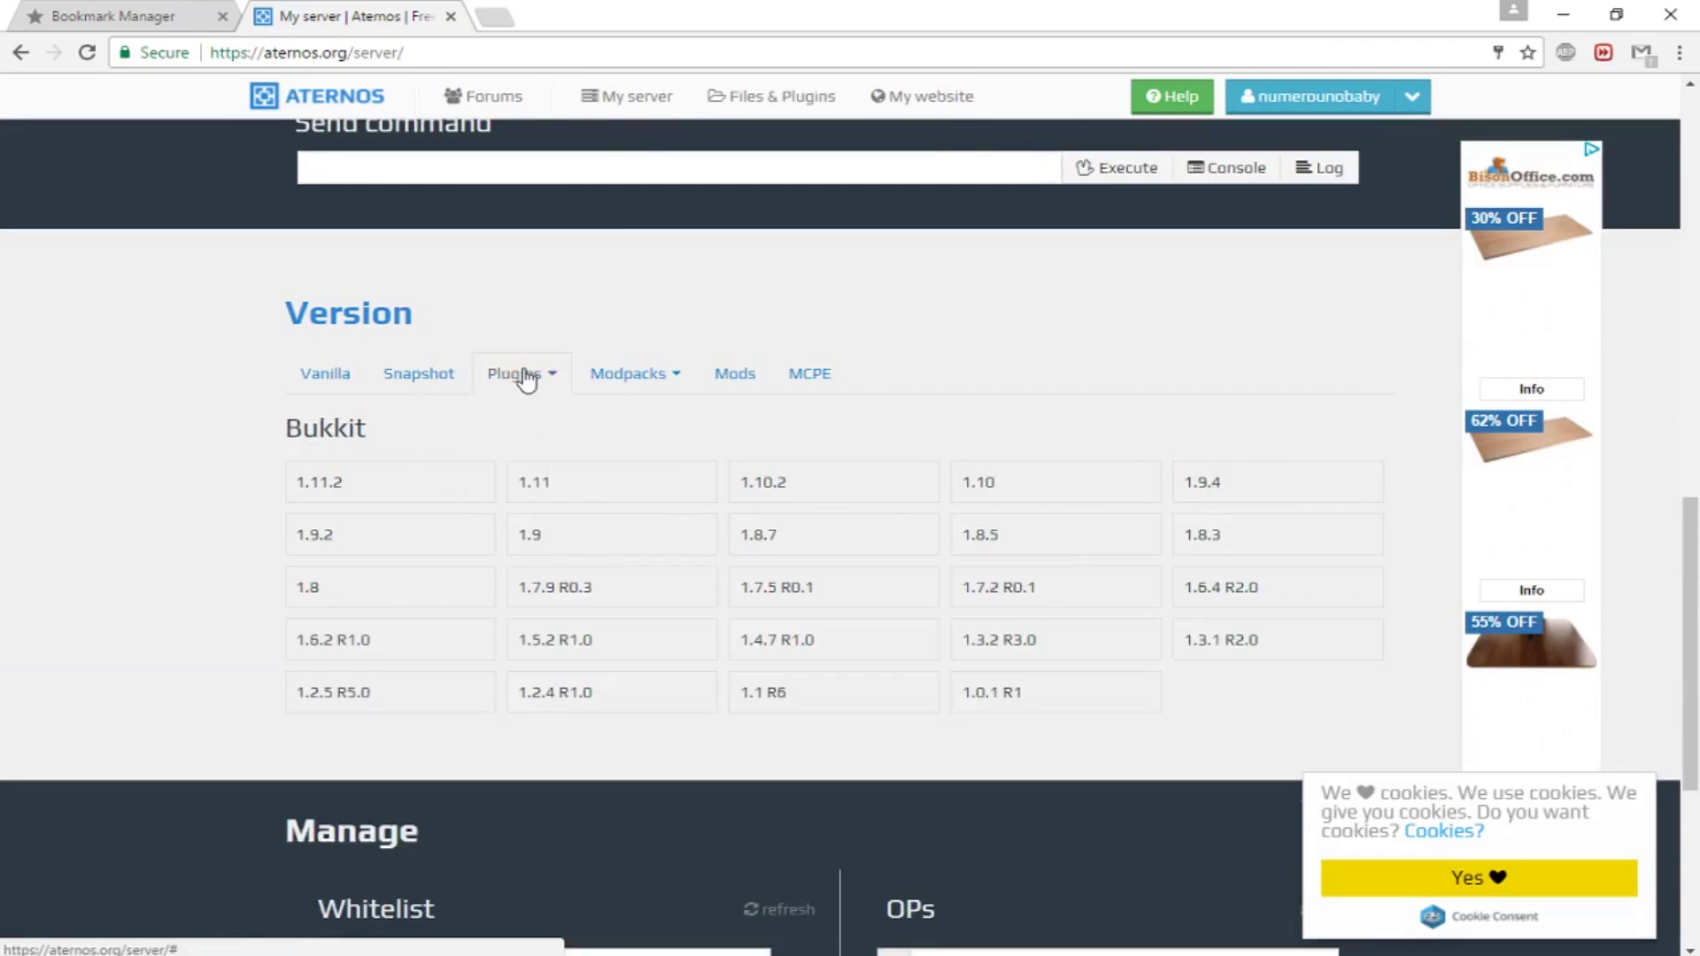
click(527, 379)
click(530, 469)
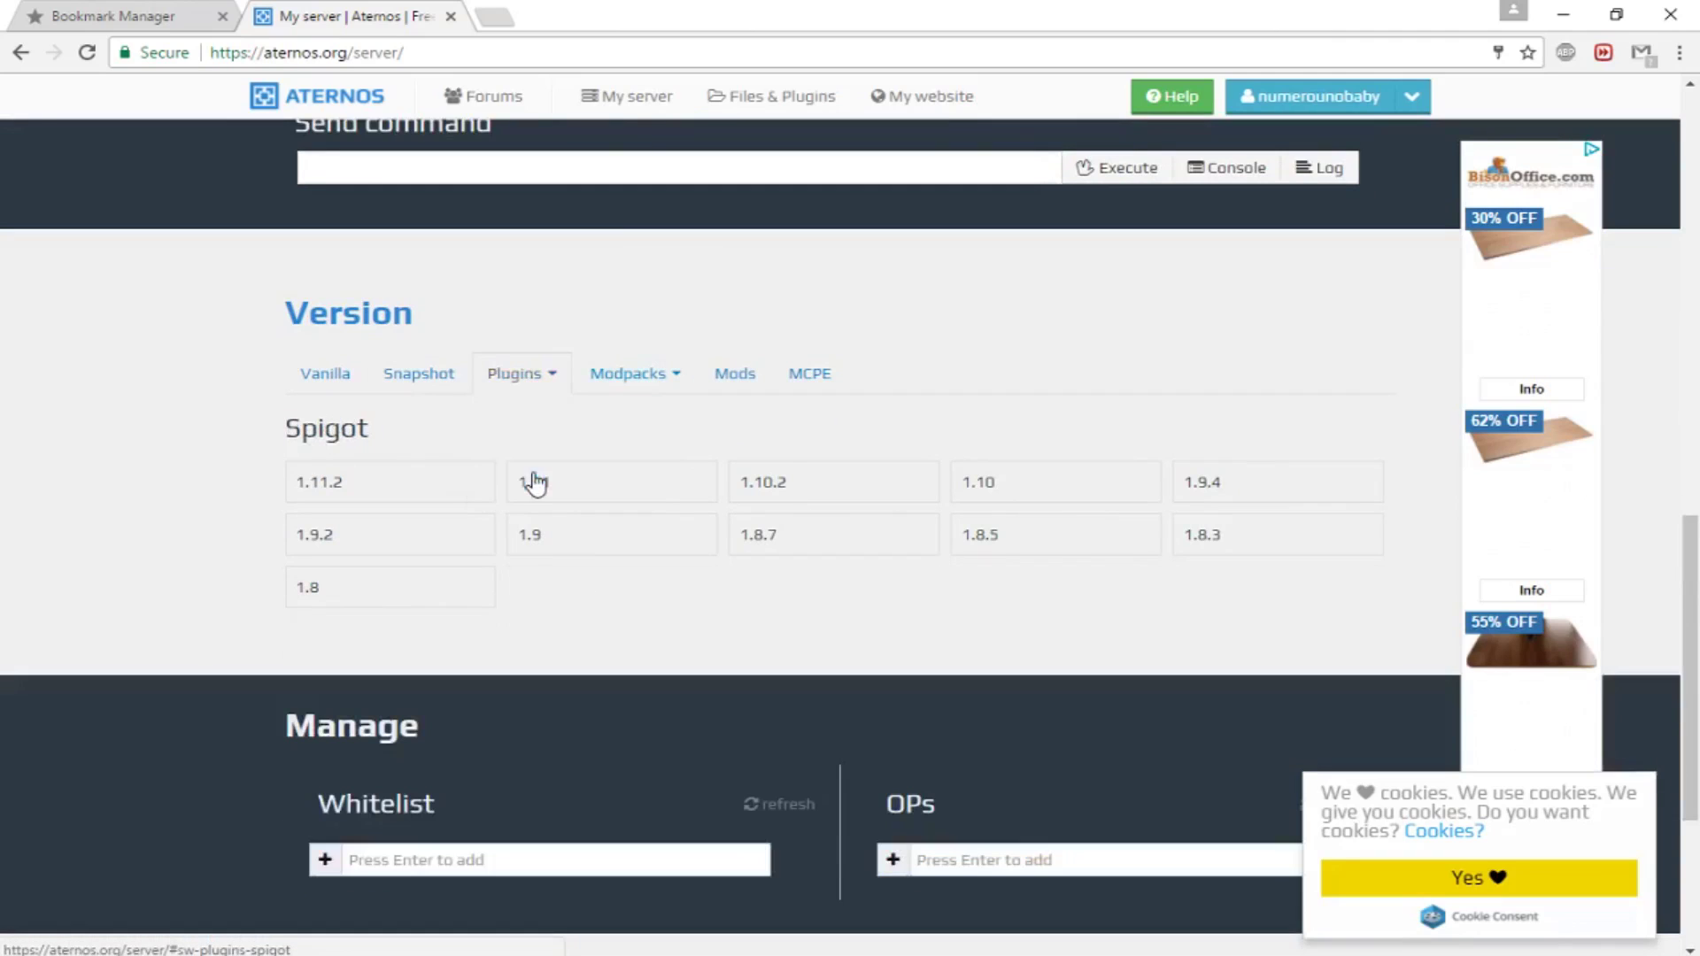
click(773, 491)
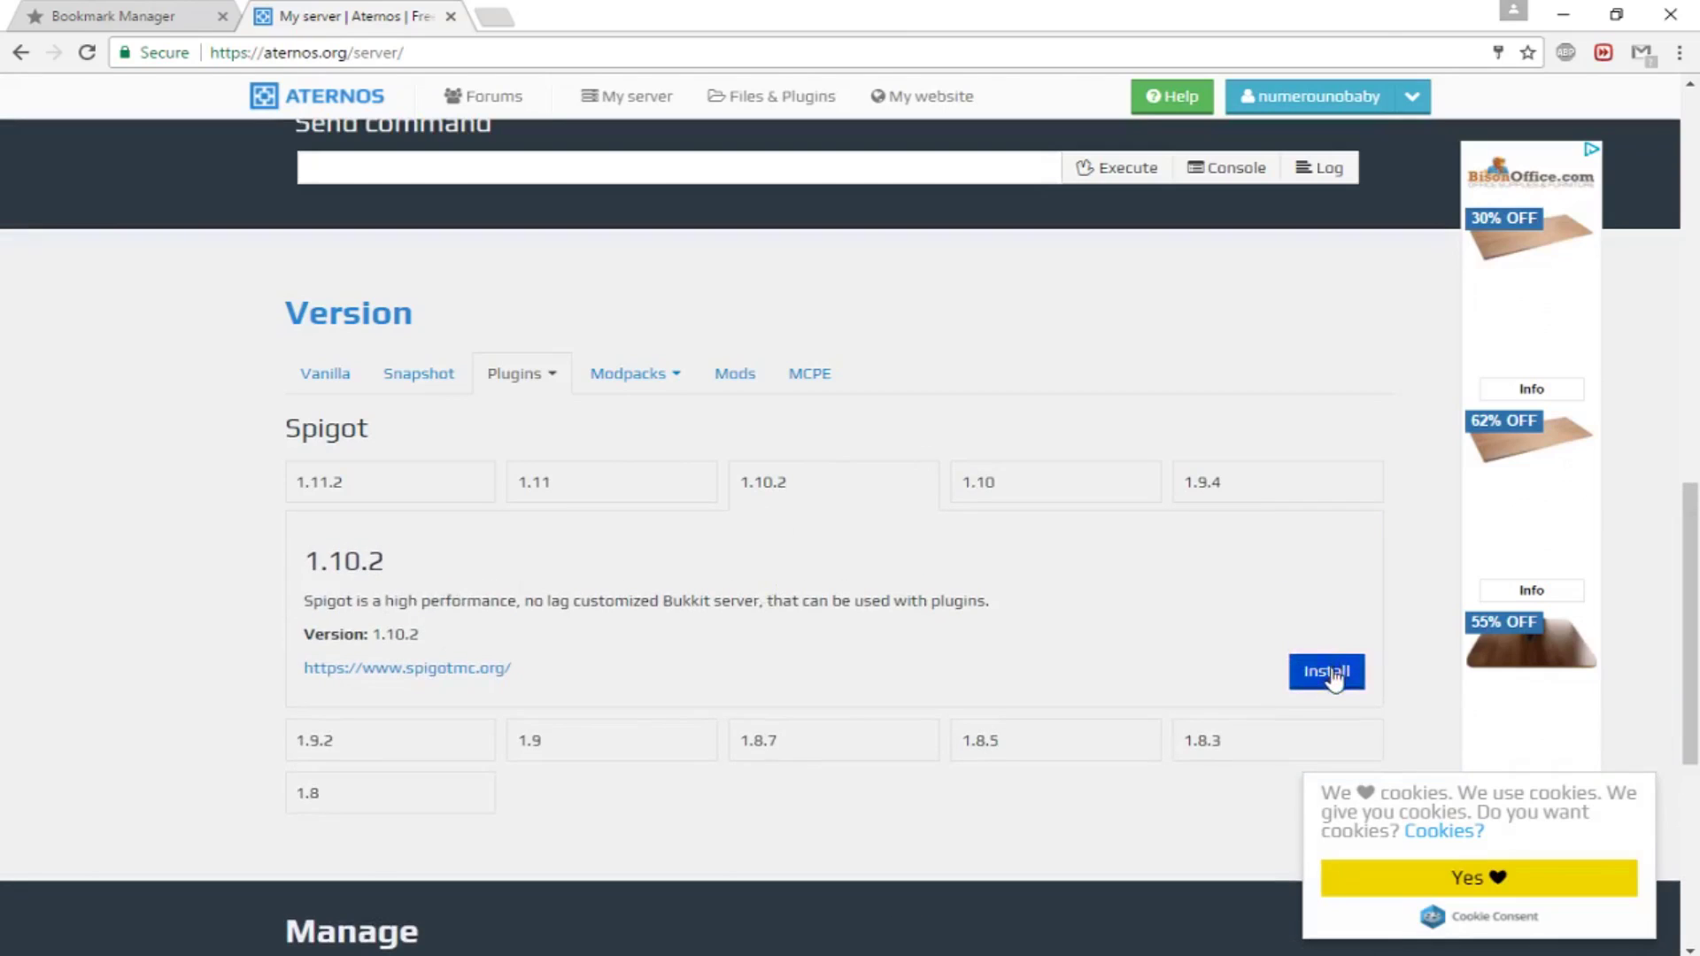
click(1333, 673)
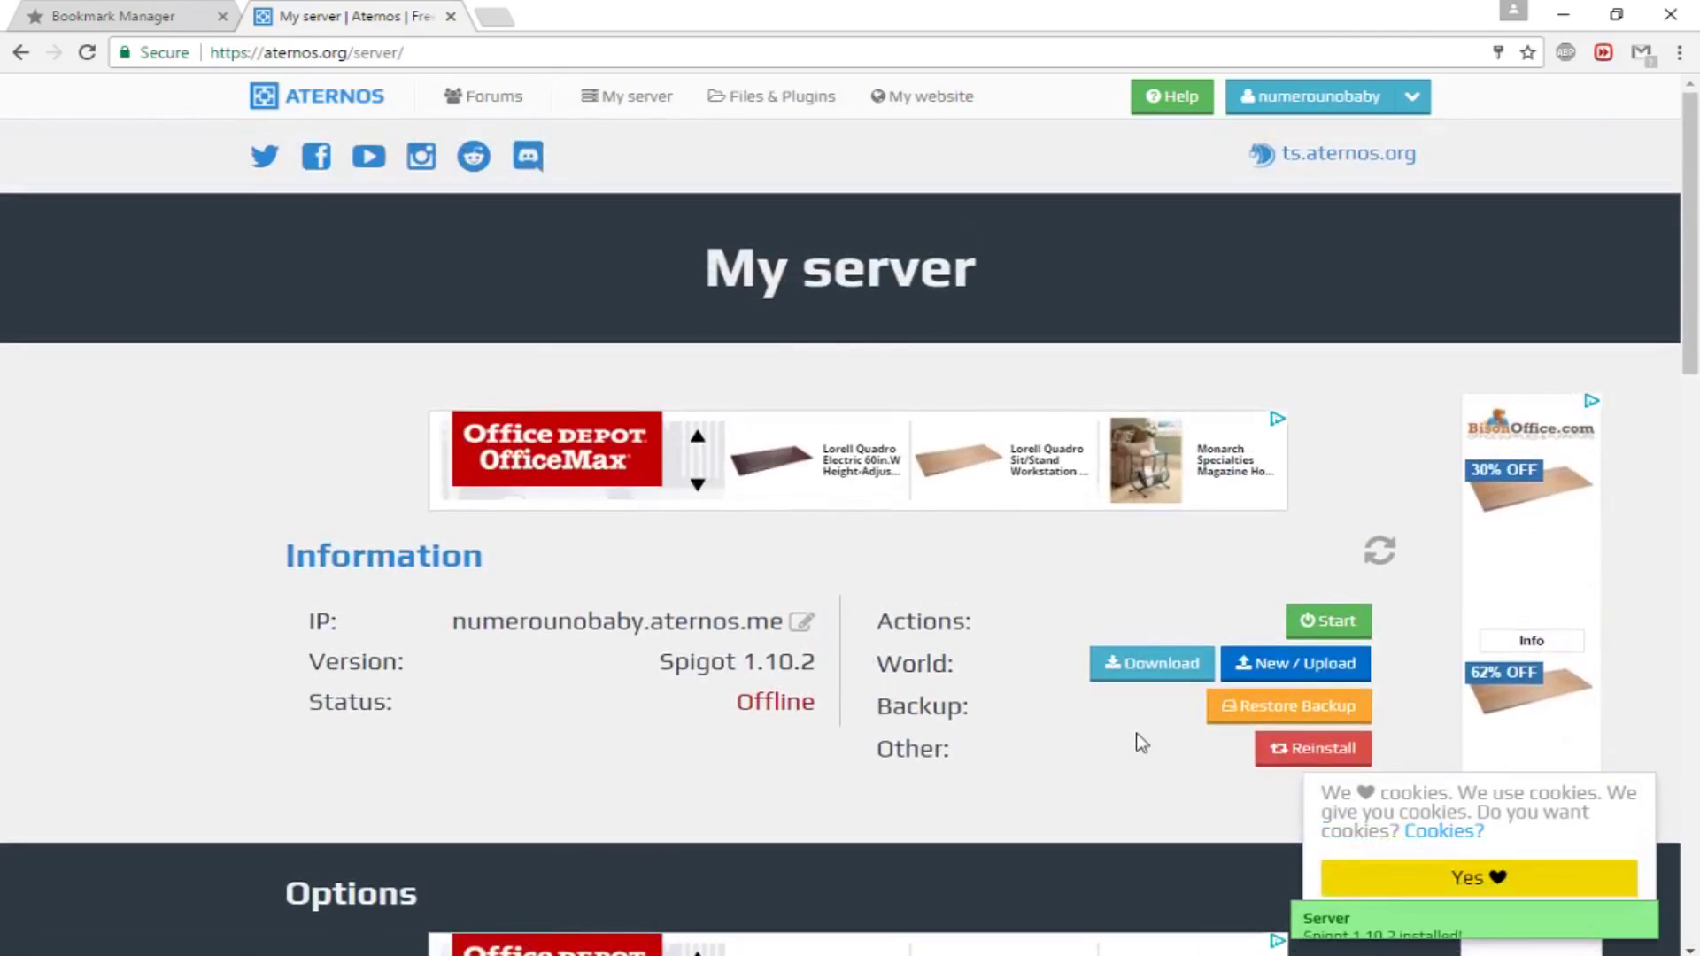
- Start the server, accept the EULA, and wait until it is Online with 0 / 2 players
click(1347, 627)
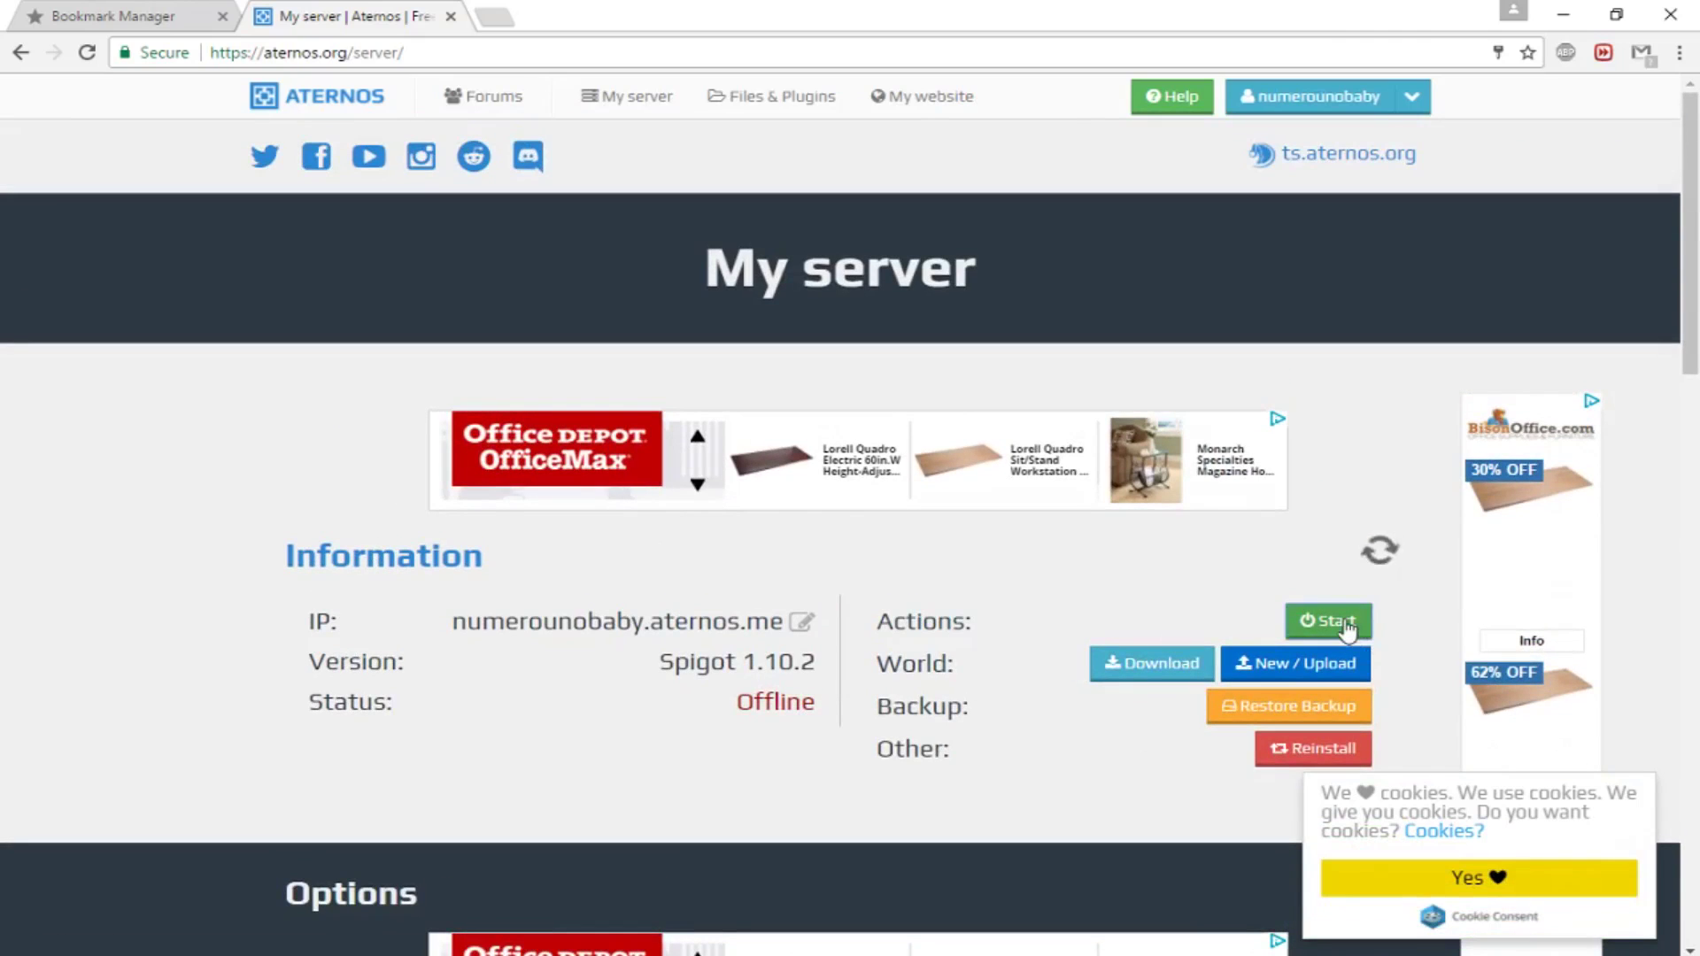
click(1078, 330)
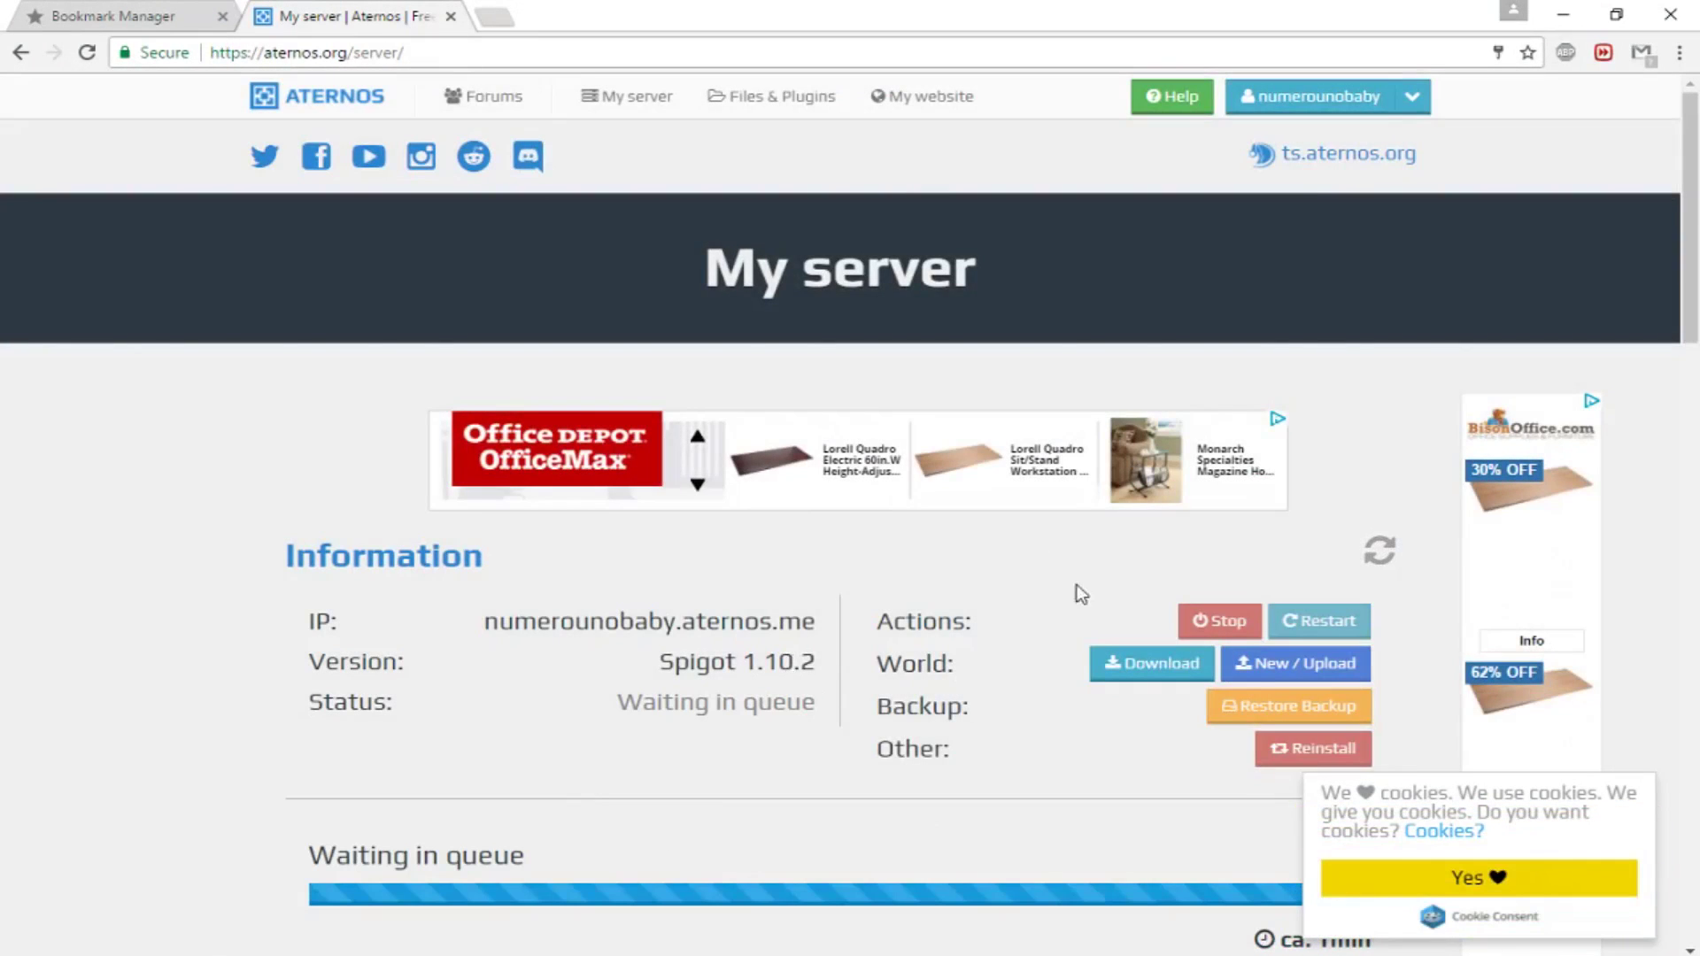
scroll(979, 576, down, 4)
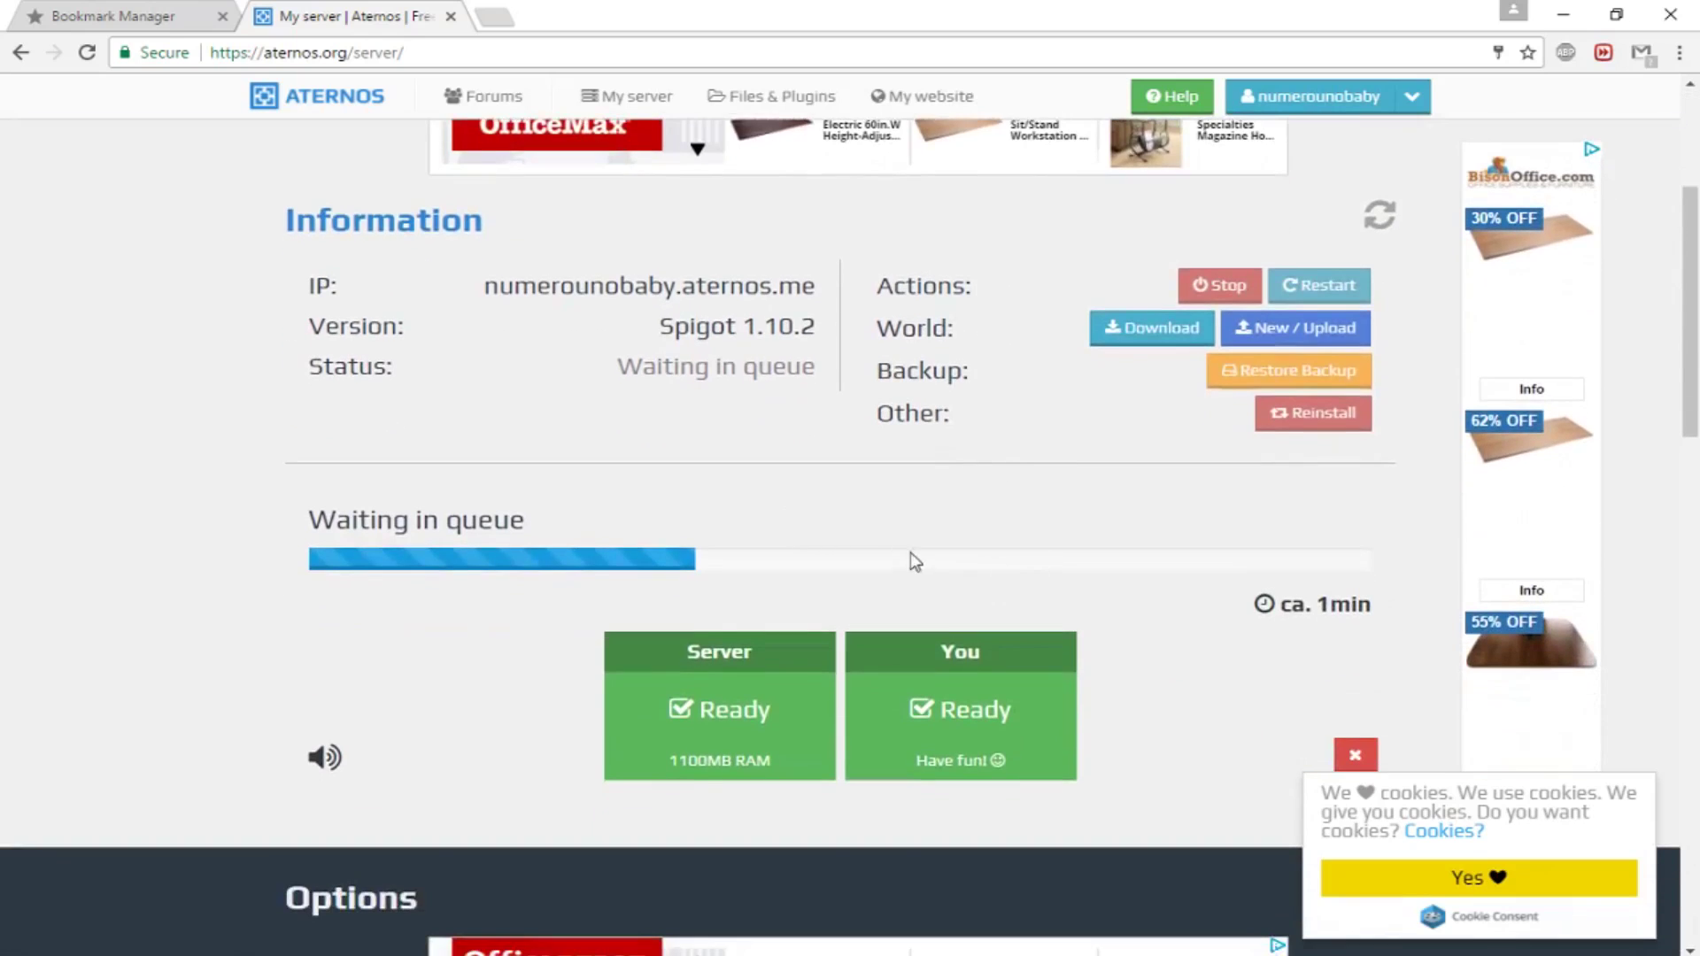
mouse_move(917, 572)
scroll(863, 590, up, 3)
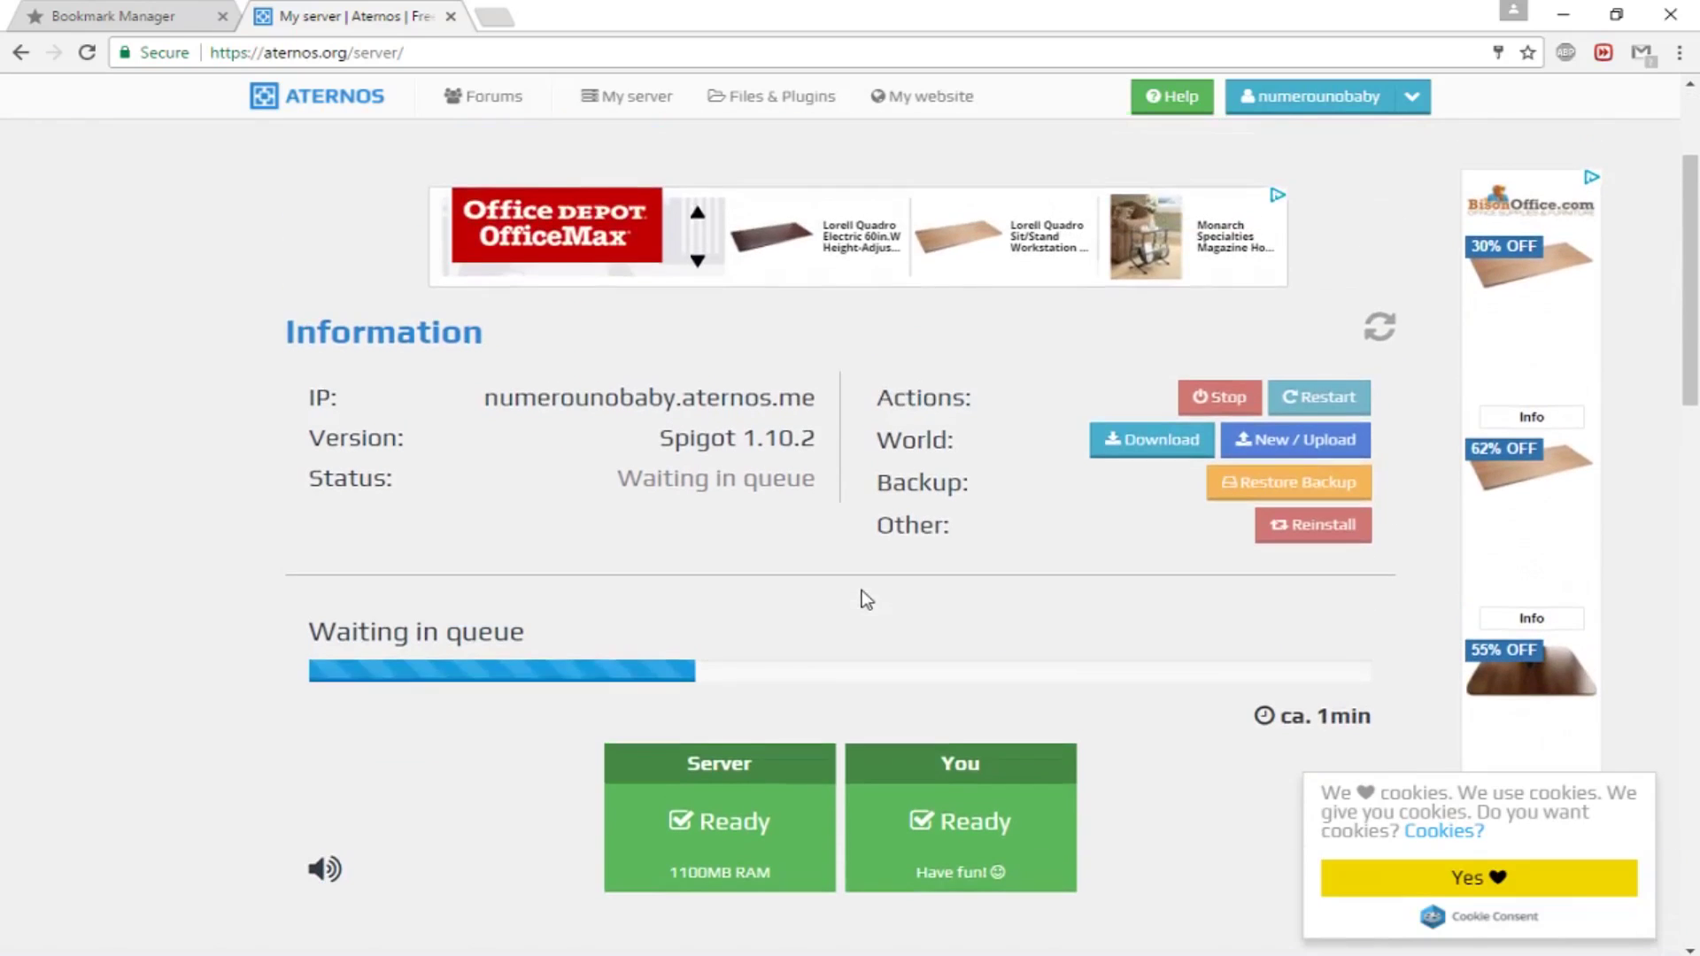
scroll(862, 590, down, 3)
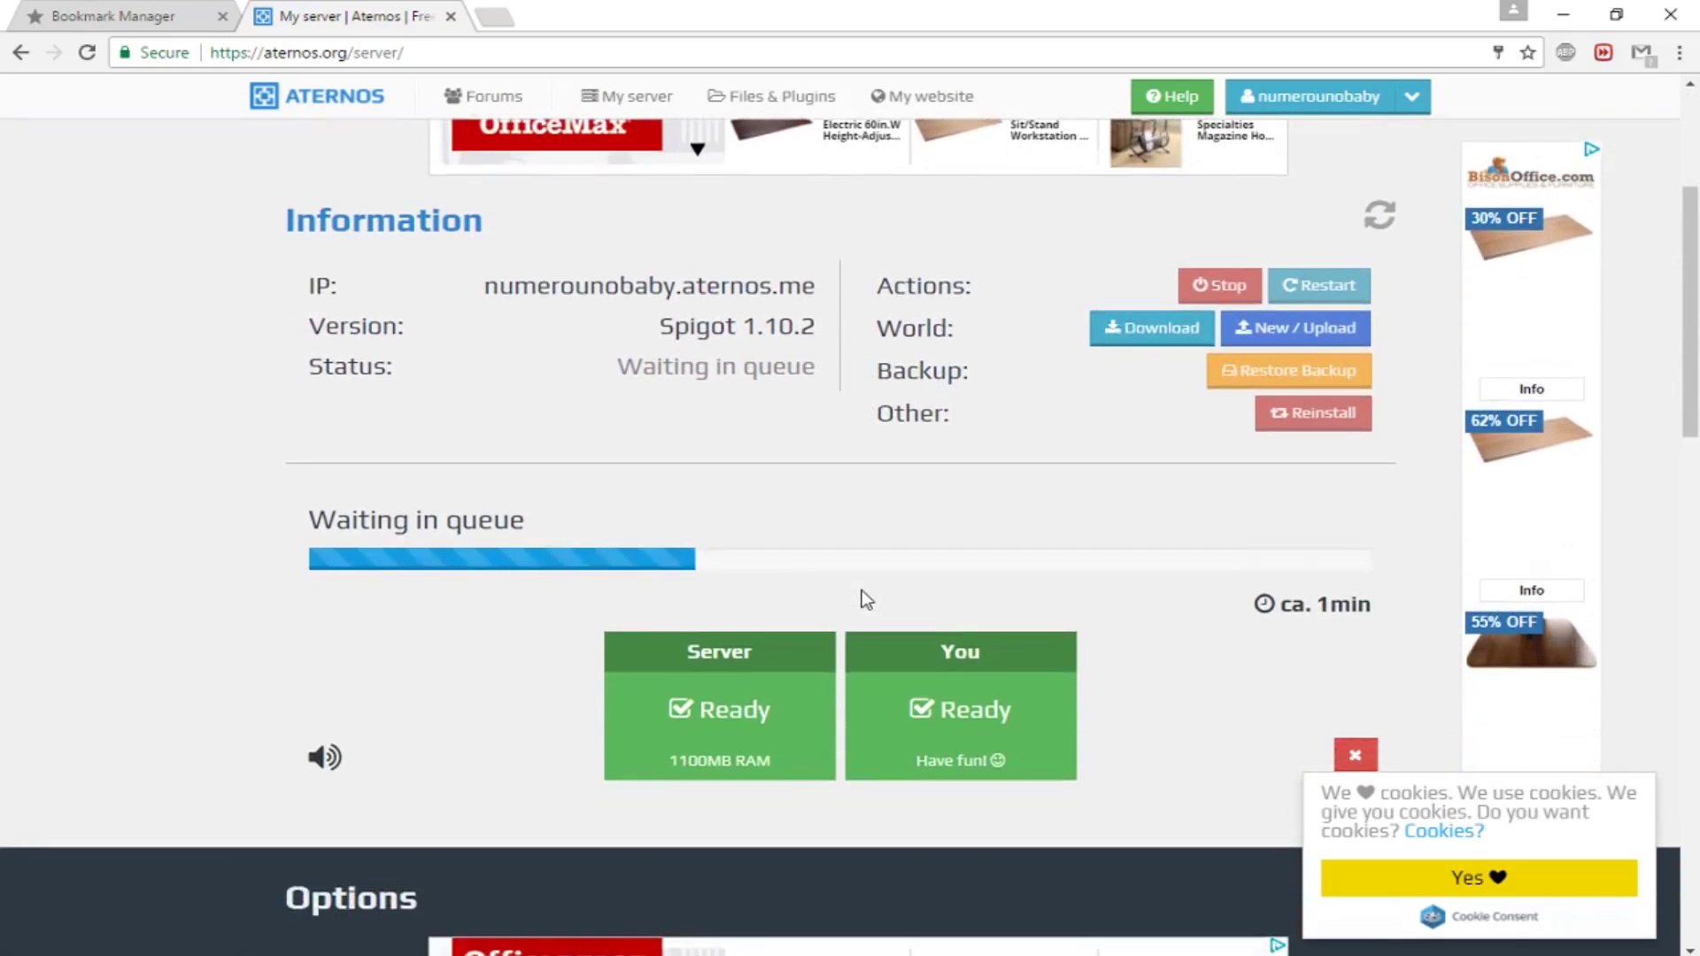
scroll(863, 590, down, 2)
scroll(861, 594, down, 4)
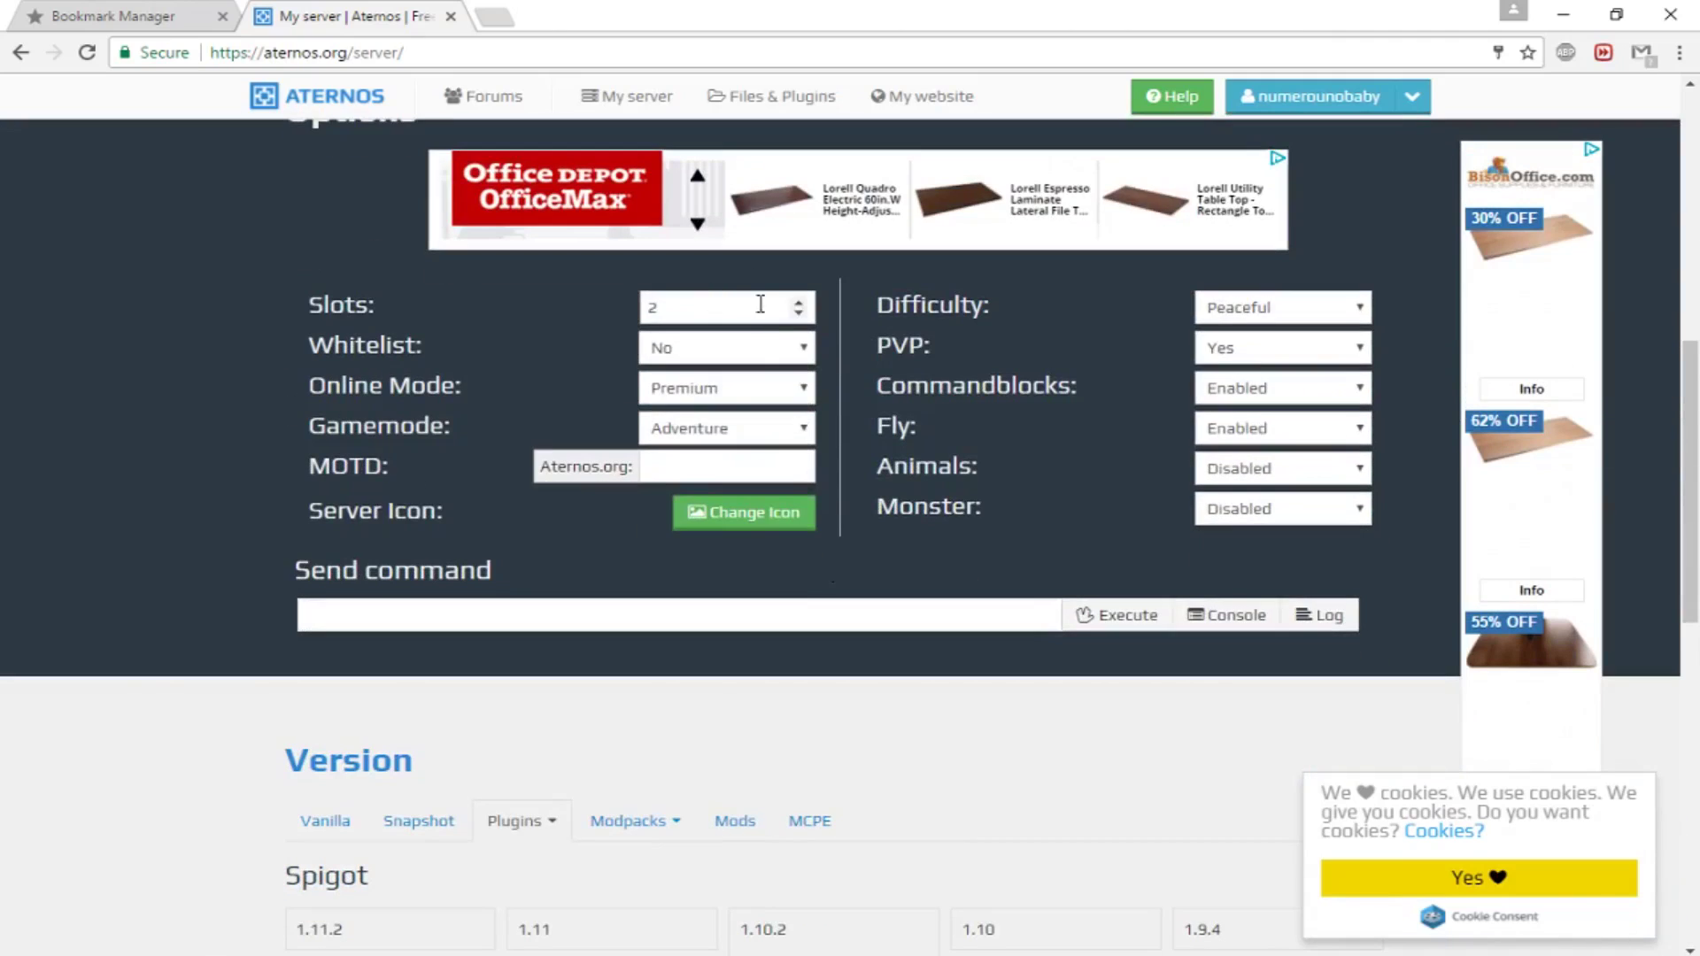
scroll(718, 543, up, 8)
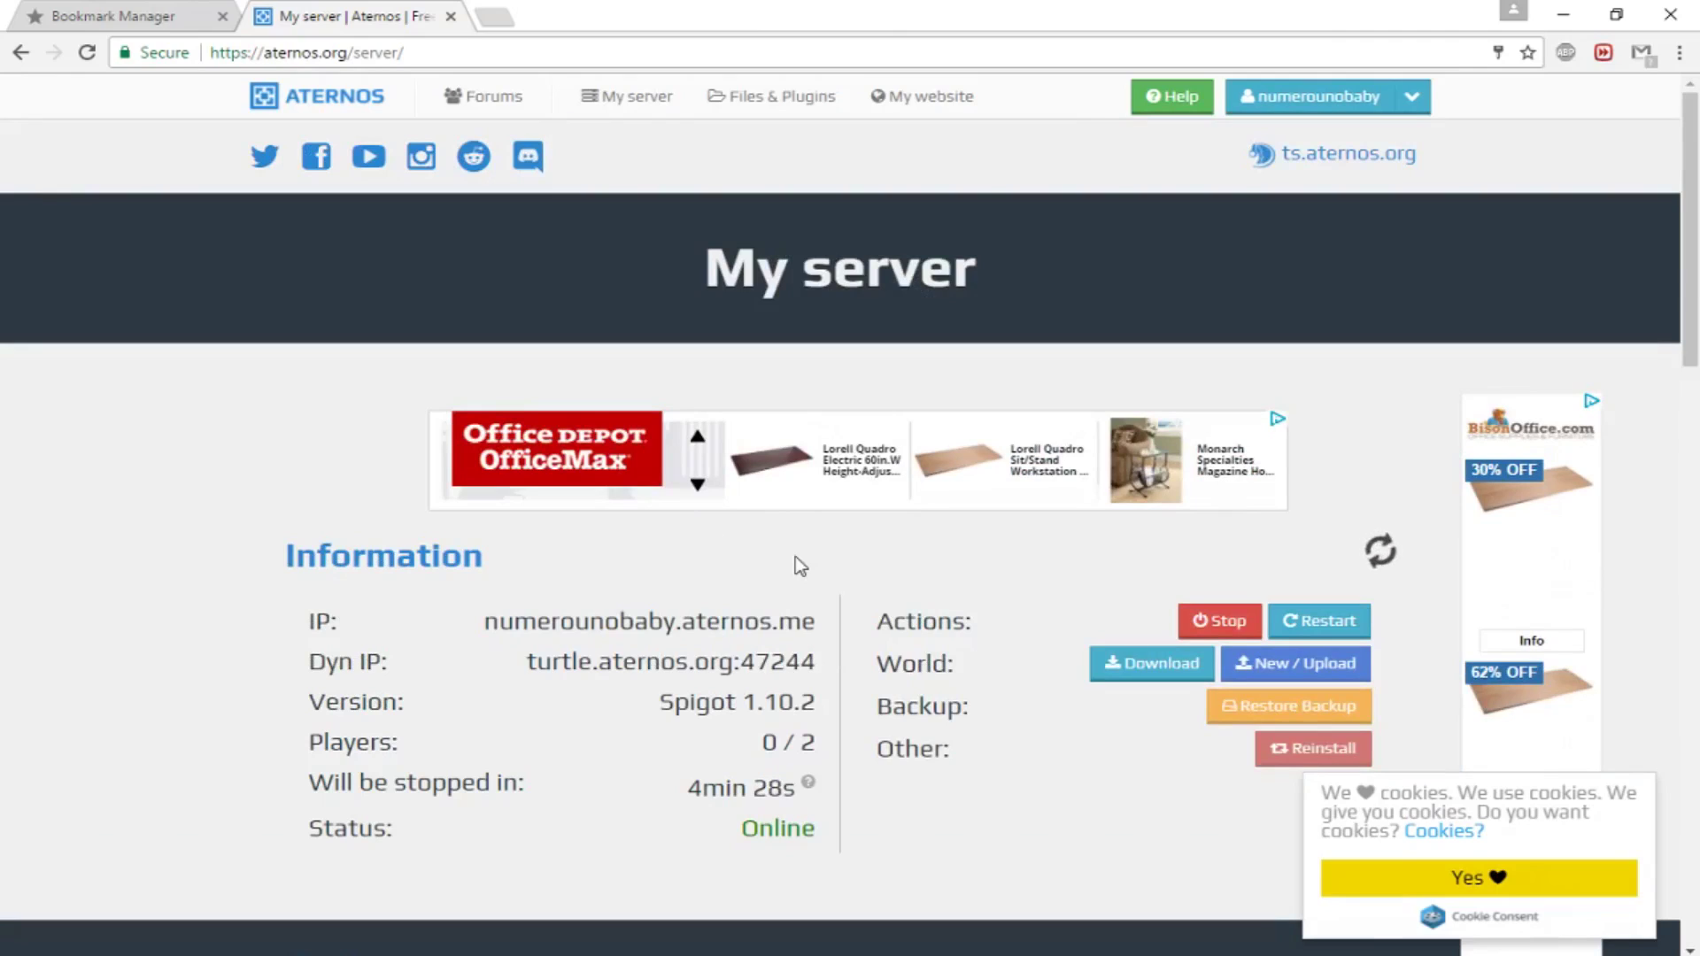
scroll(733, 527, down, 1)
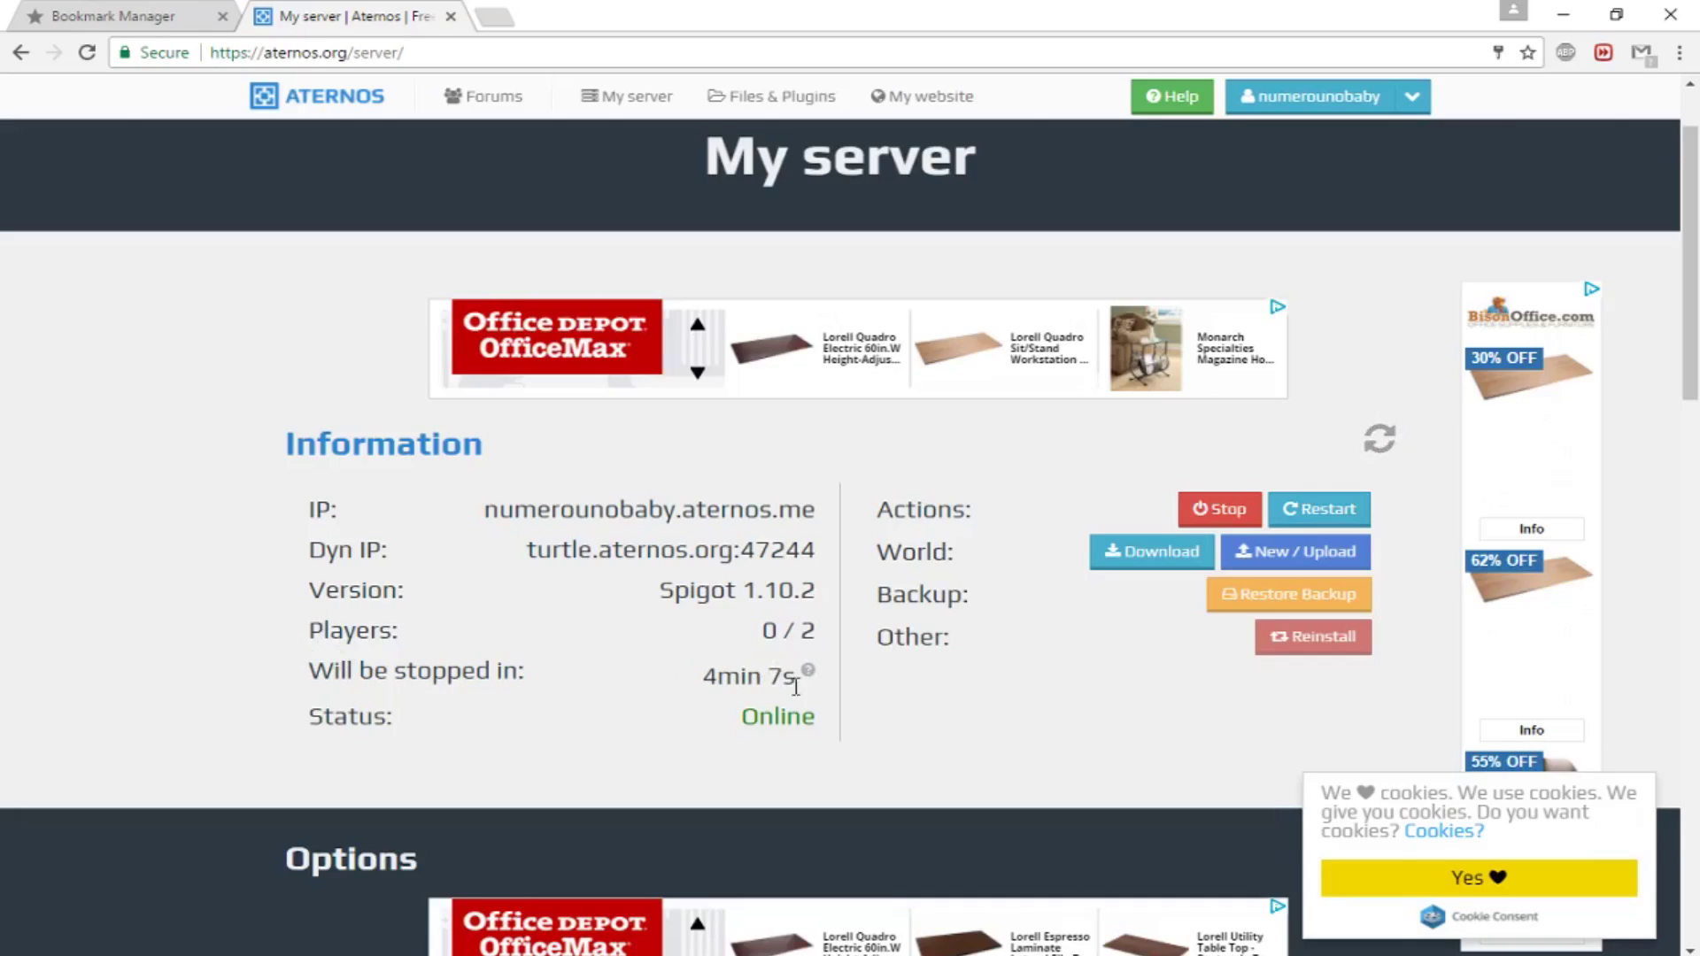
drag(708, 684, 775, 675)
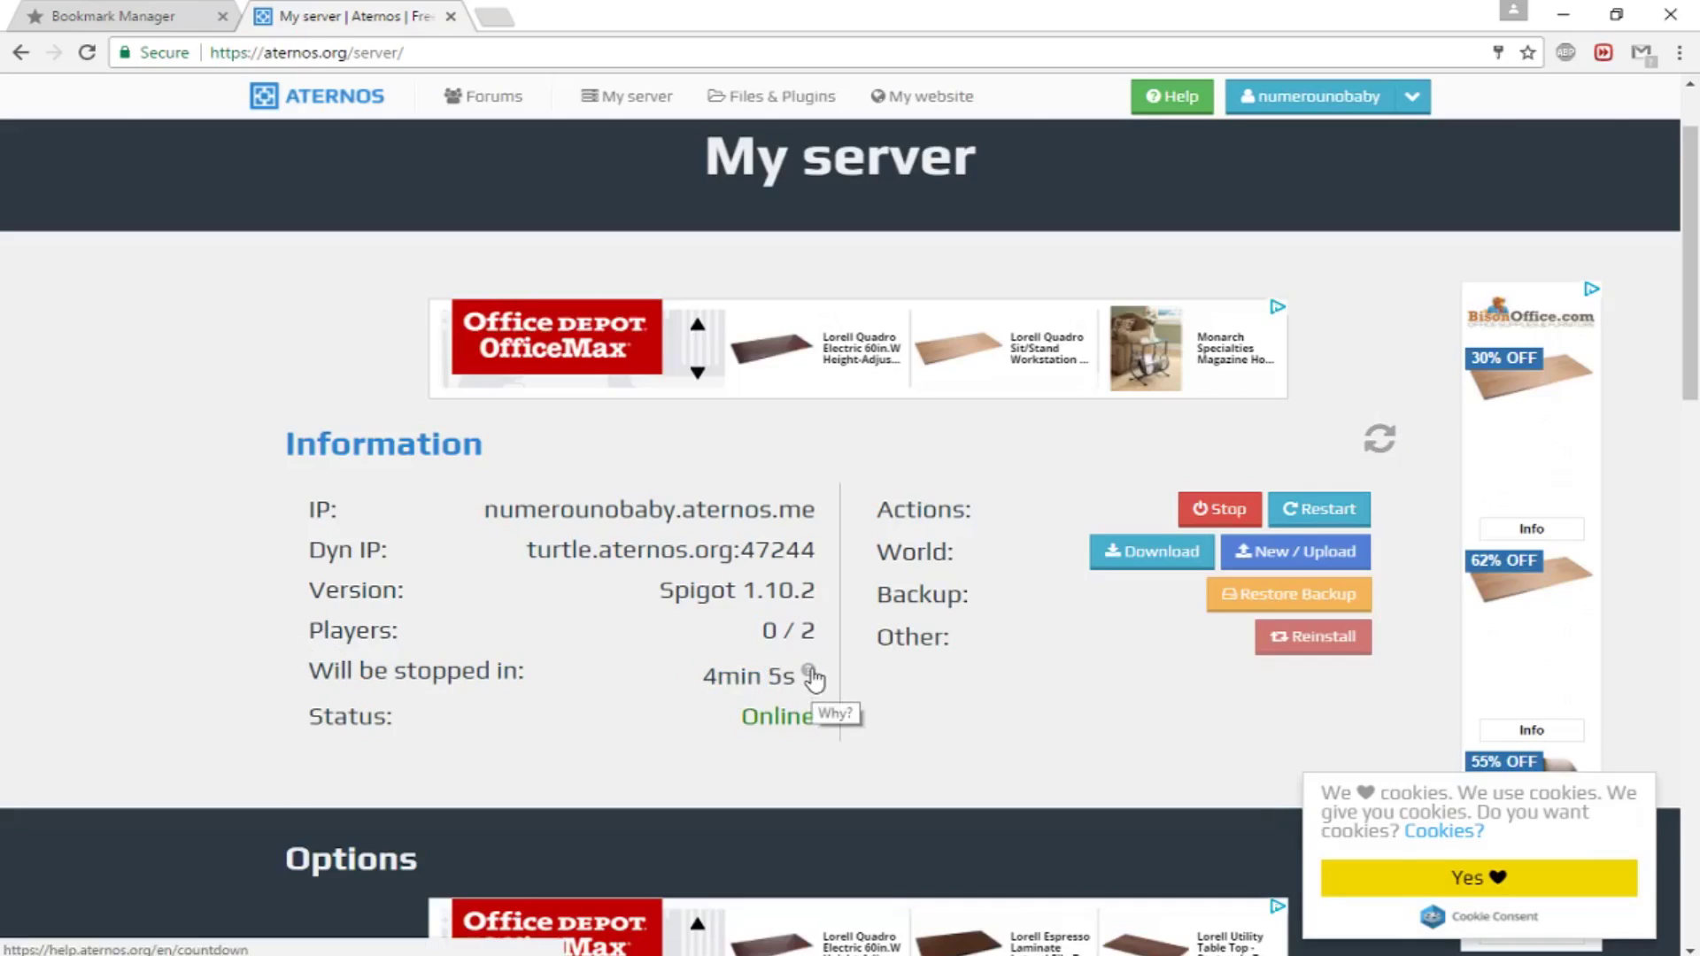
click(810, 672)
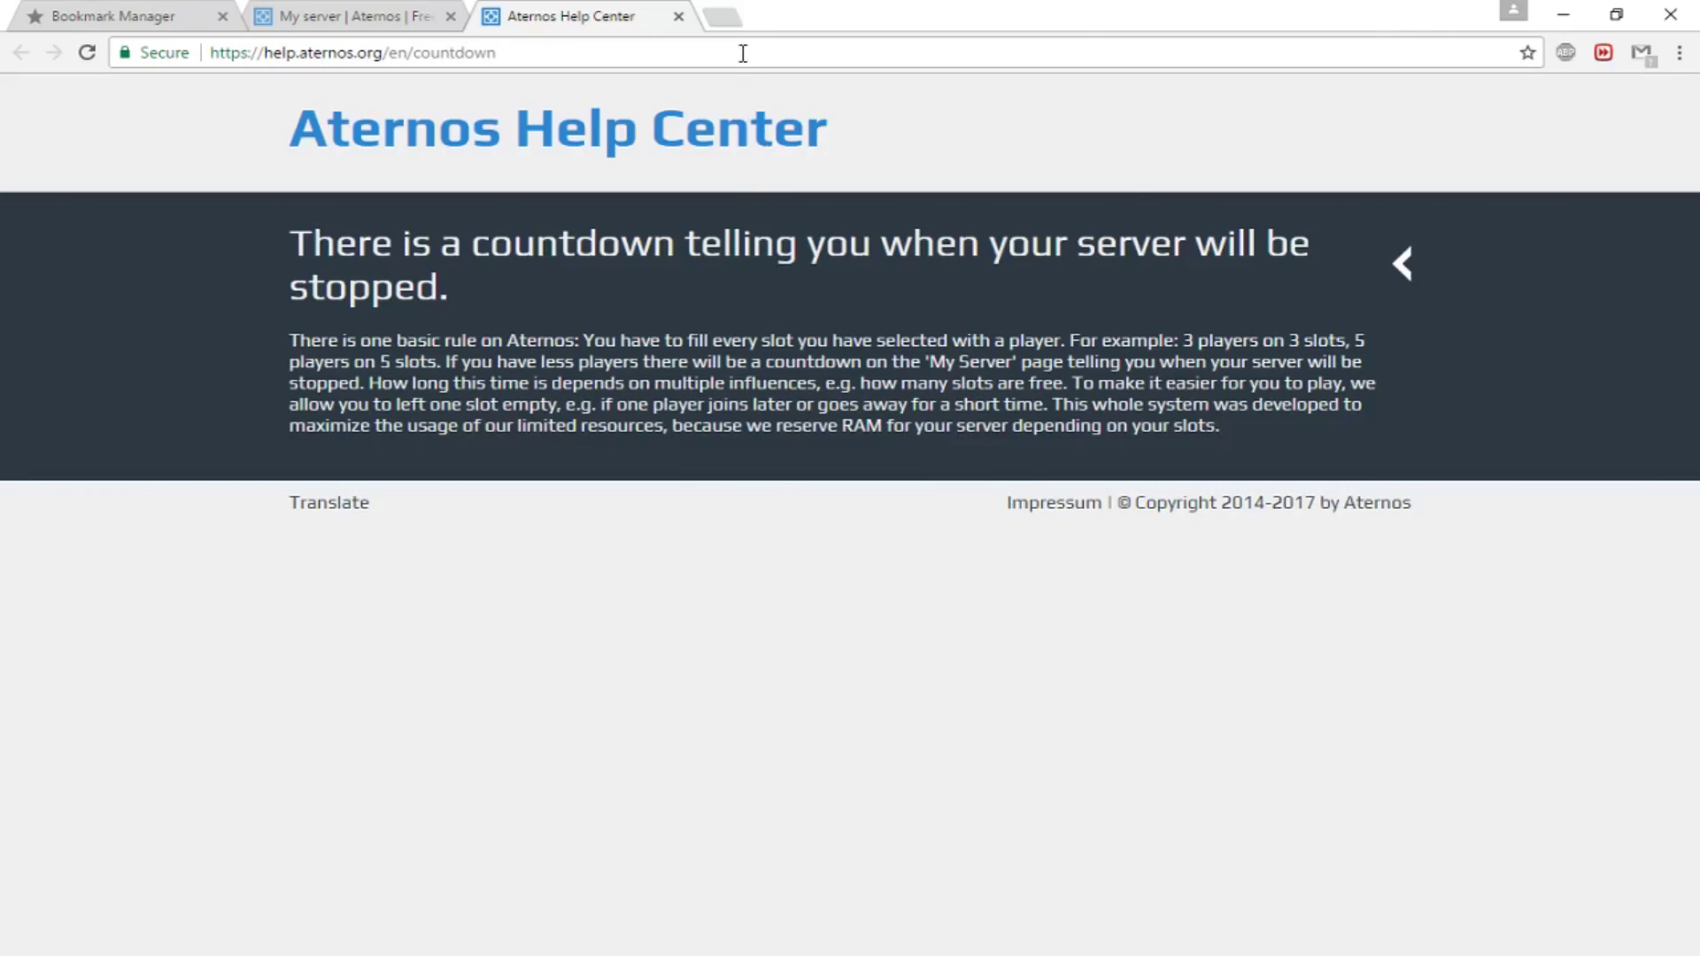
key(ctrl+w)
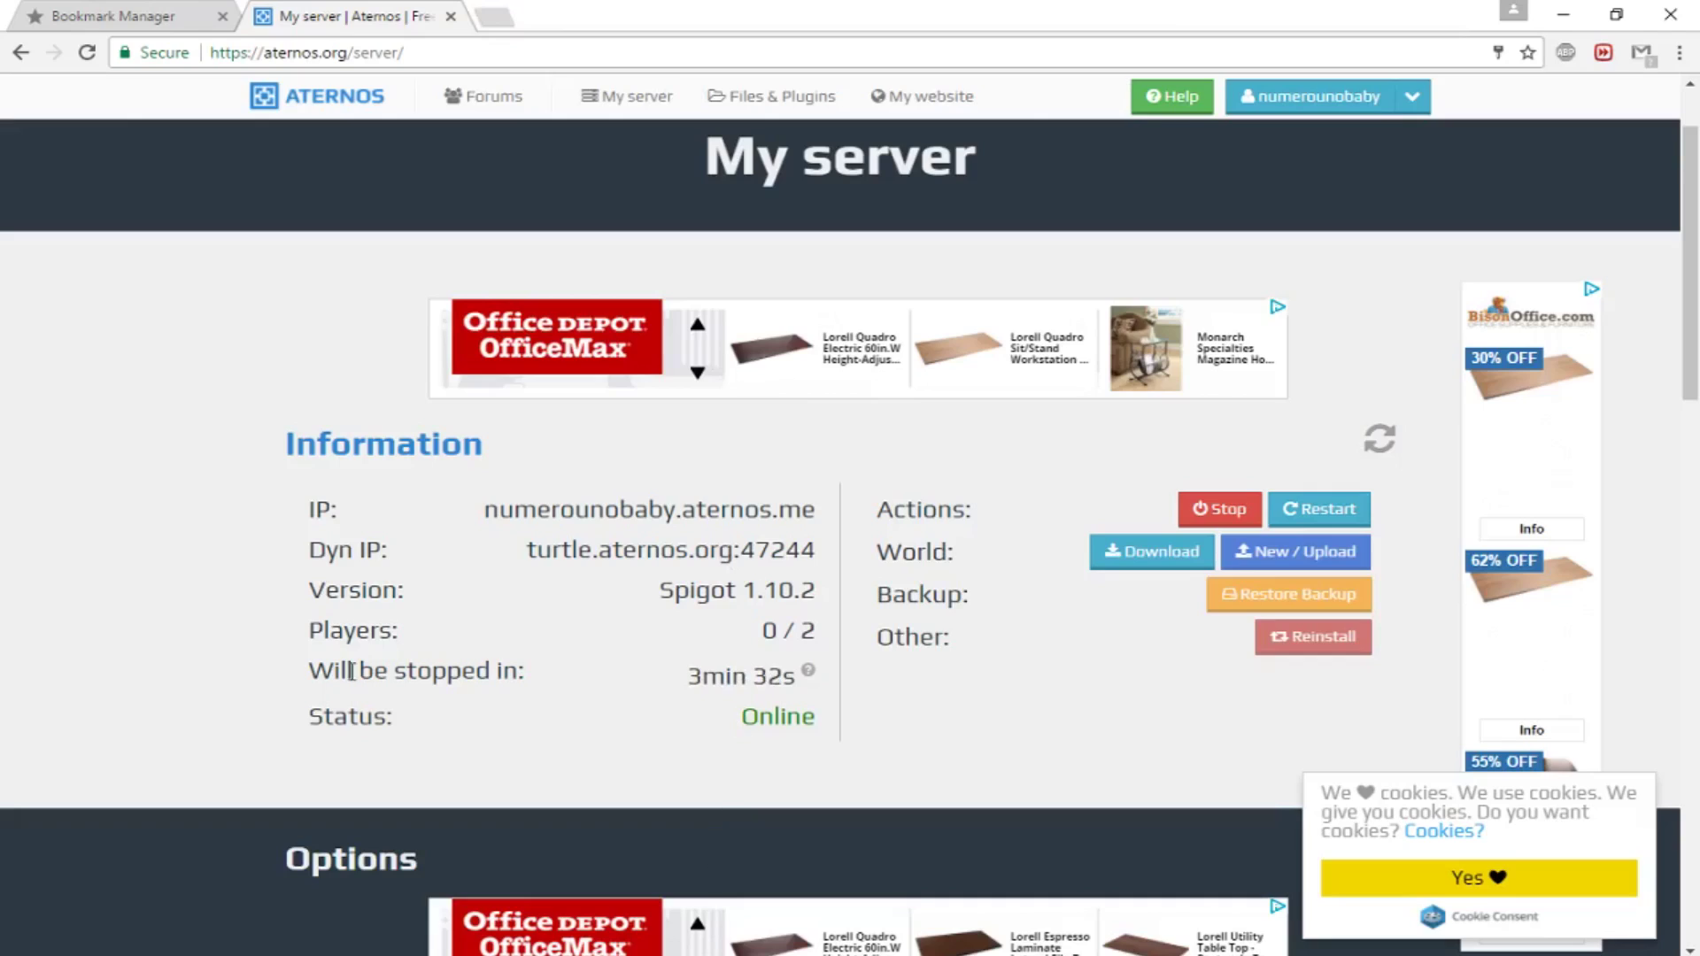
drag(486, 511, 507, 512)
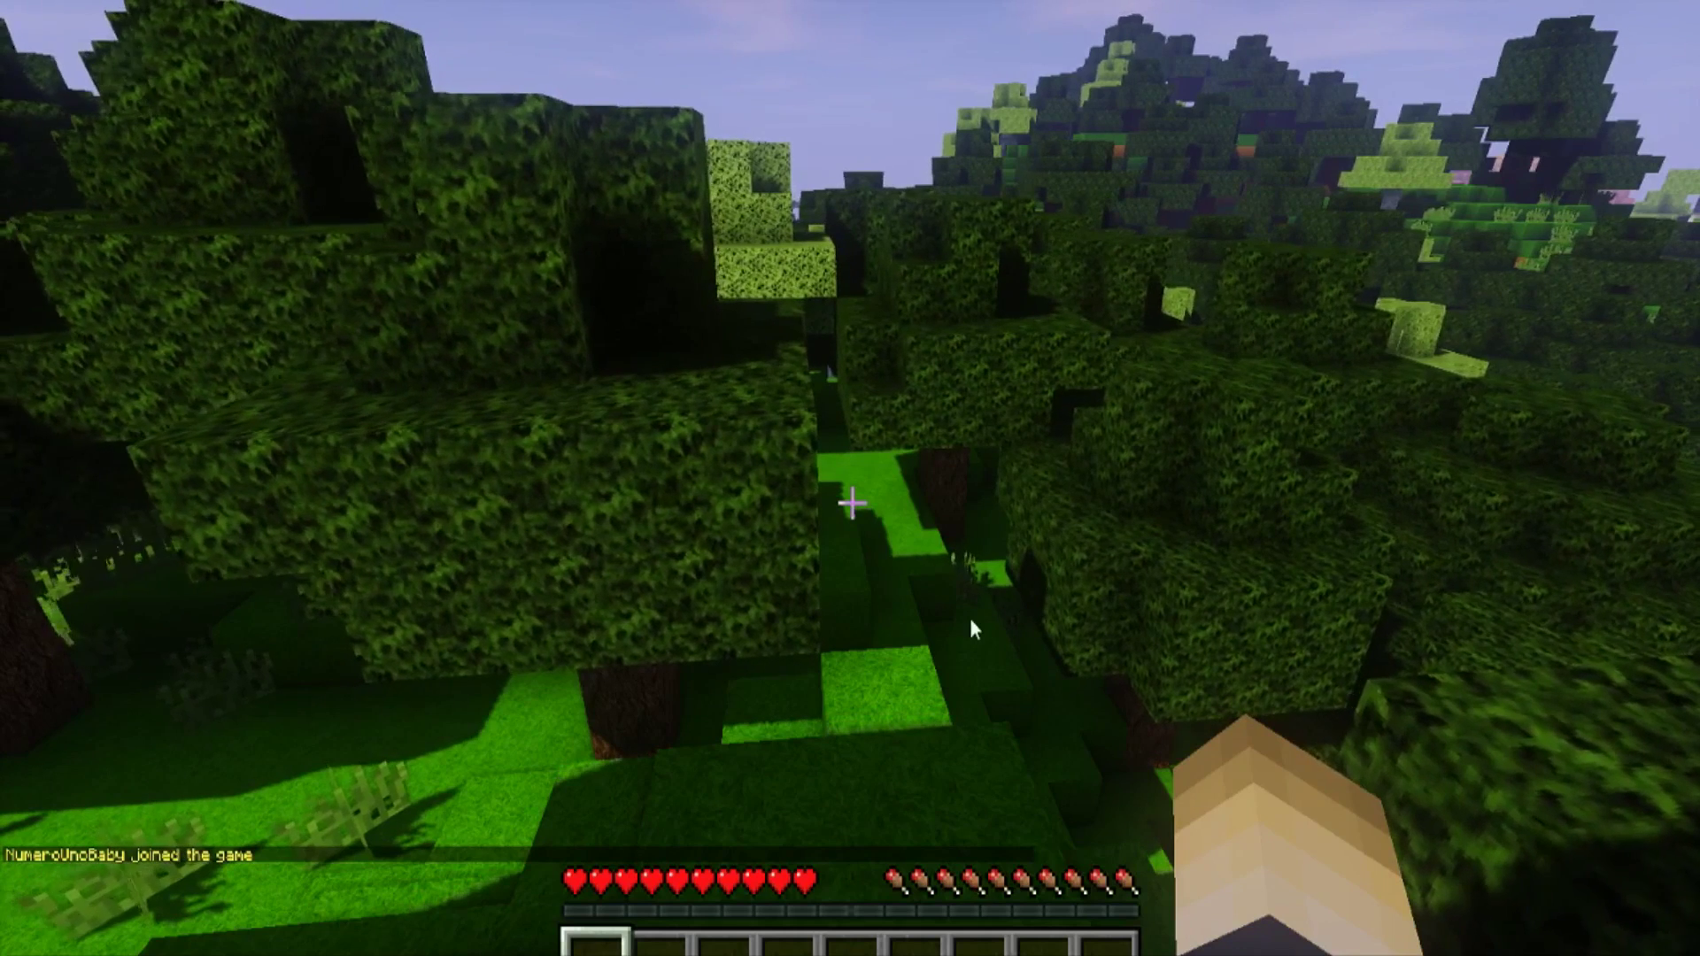
- Disconnect from the server, rejoin it from Multiplayer, and walk forward into the forest
key(Escape)
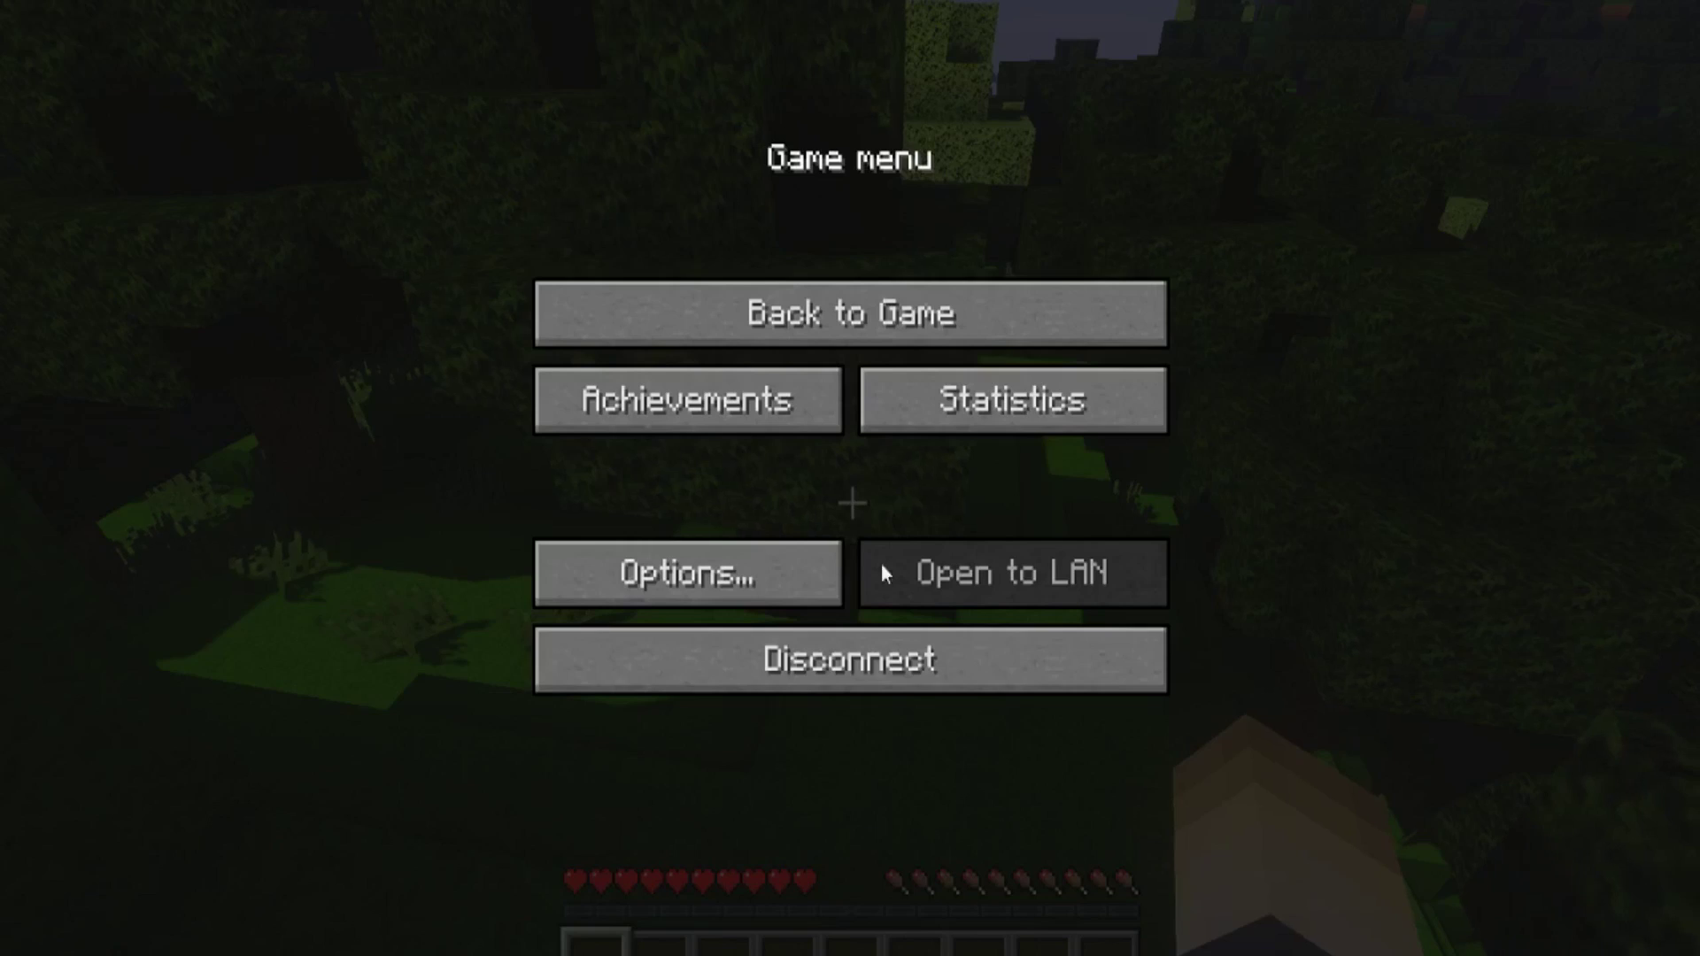
click(849, 650)
scroll(896, 574, down, 5)
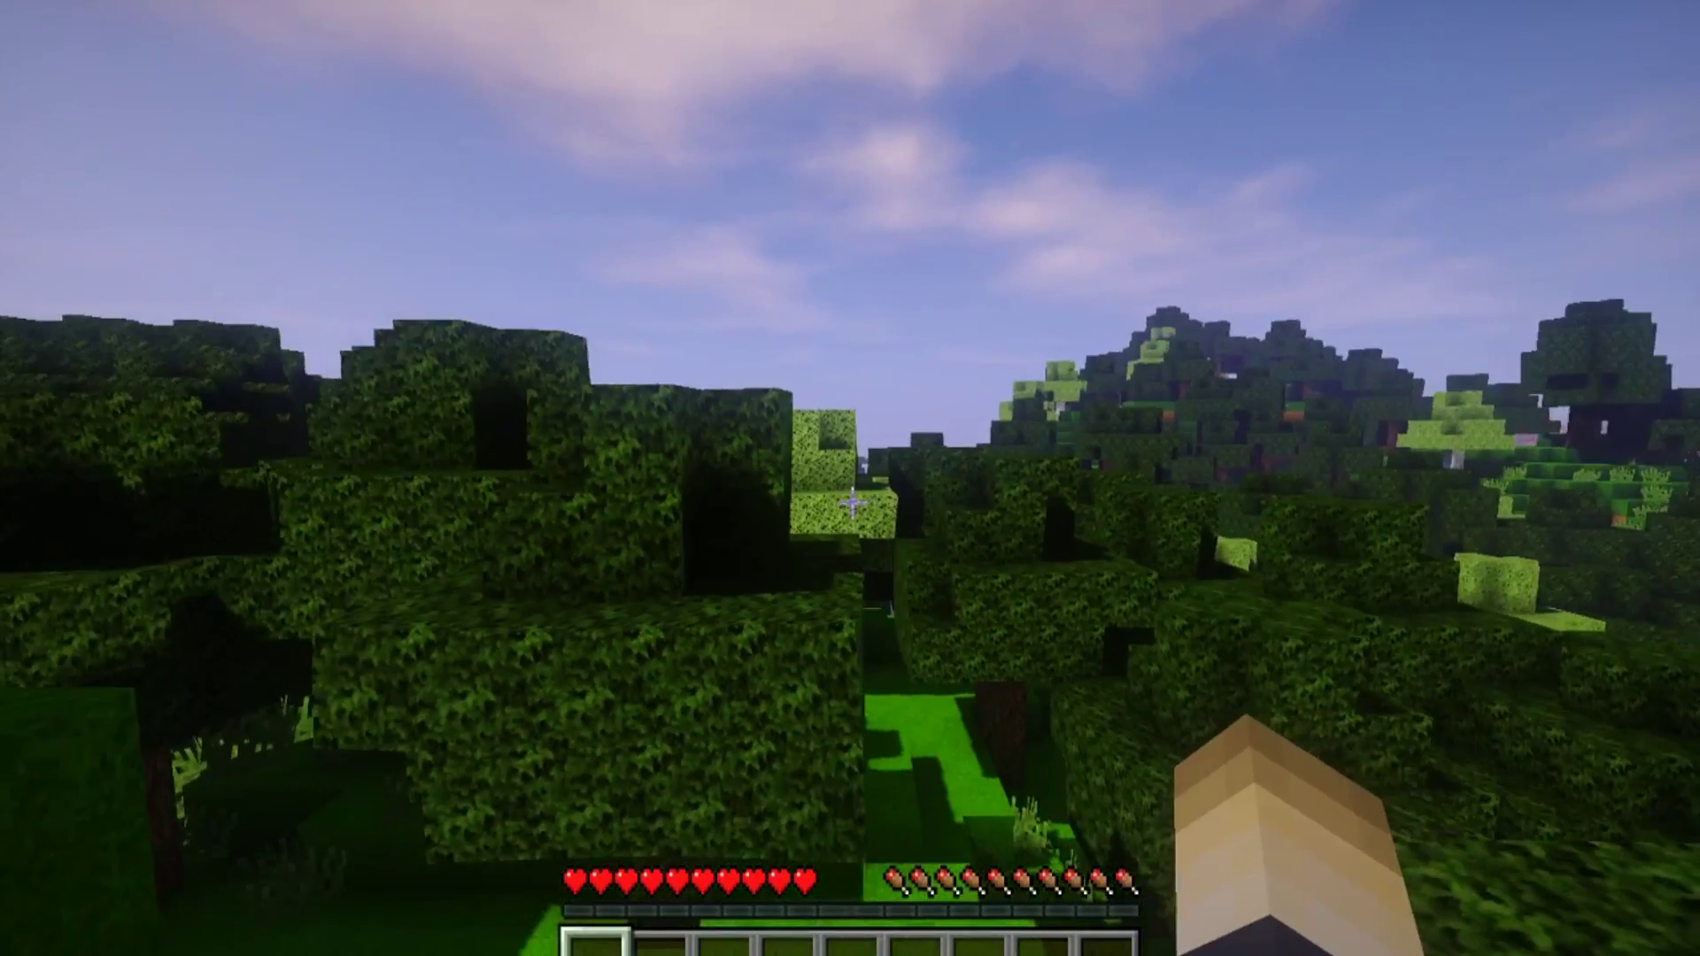
key(w)
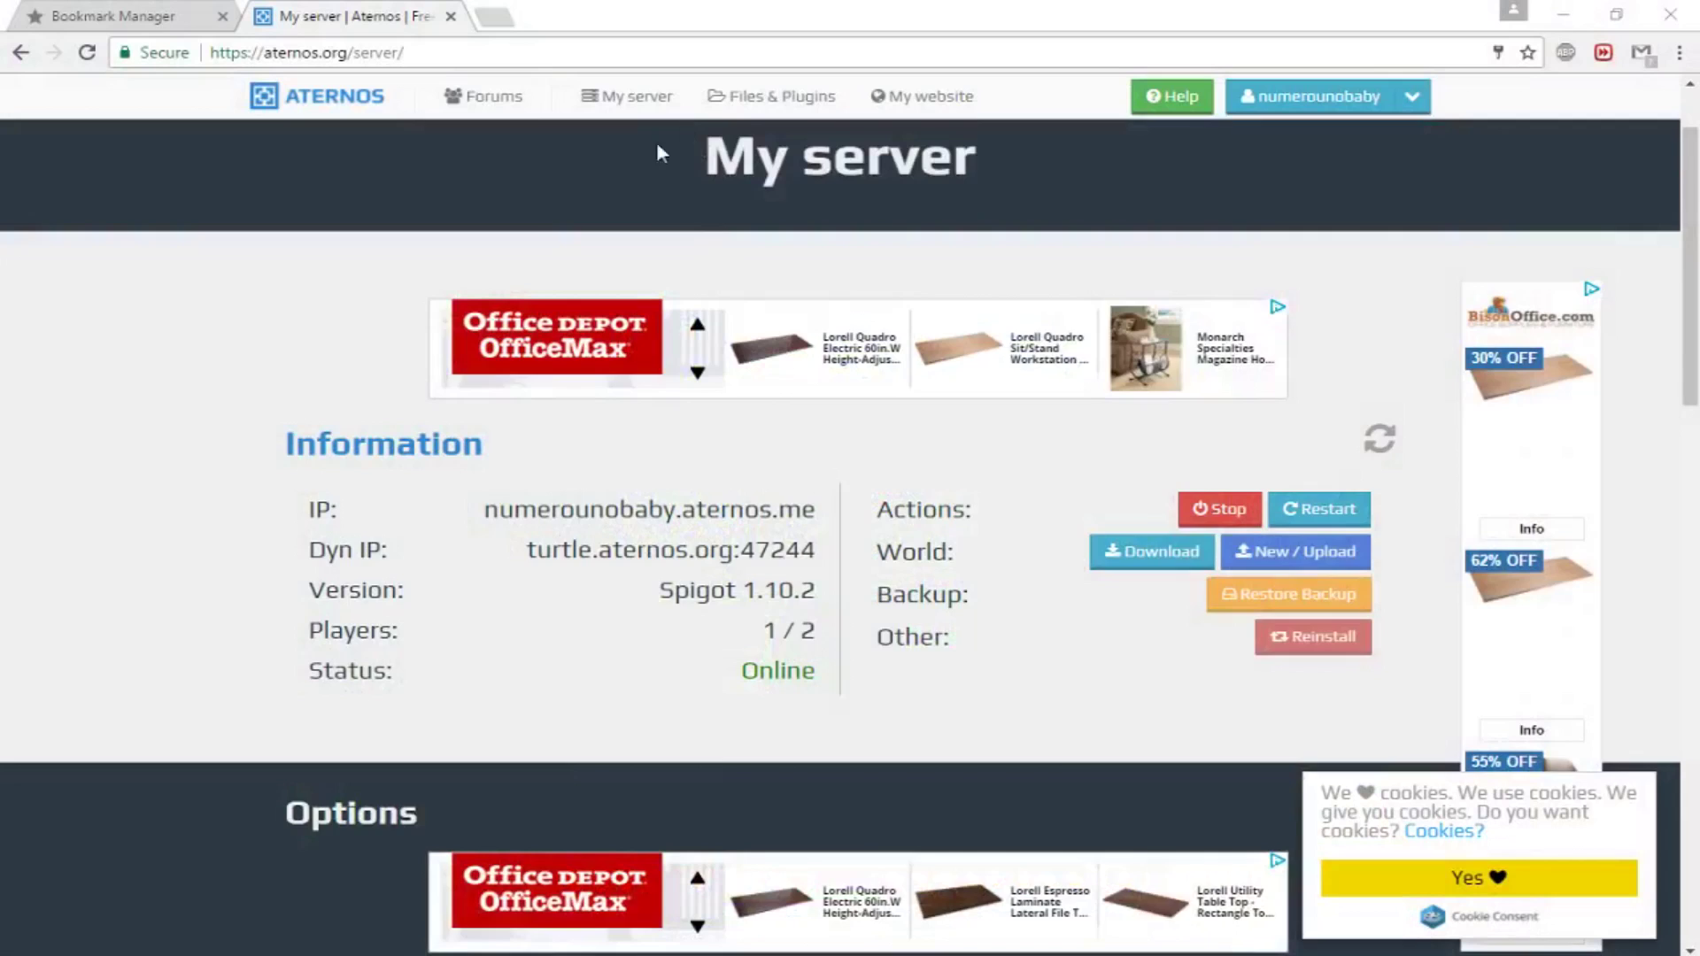
scroll(656, 152, up, 2)
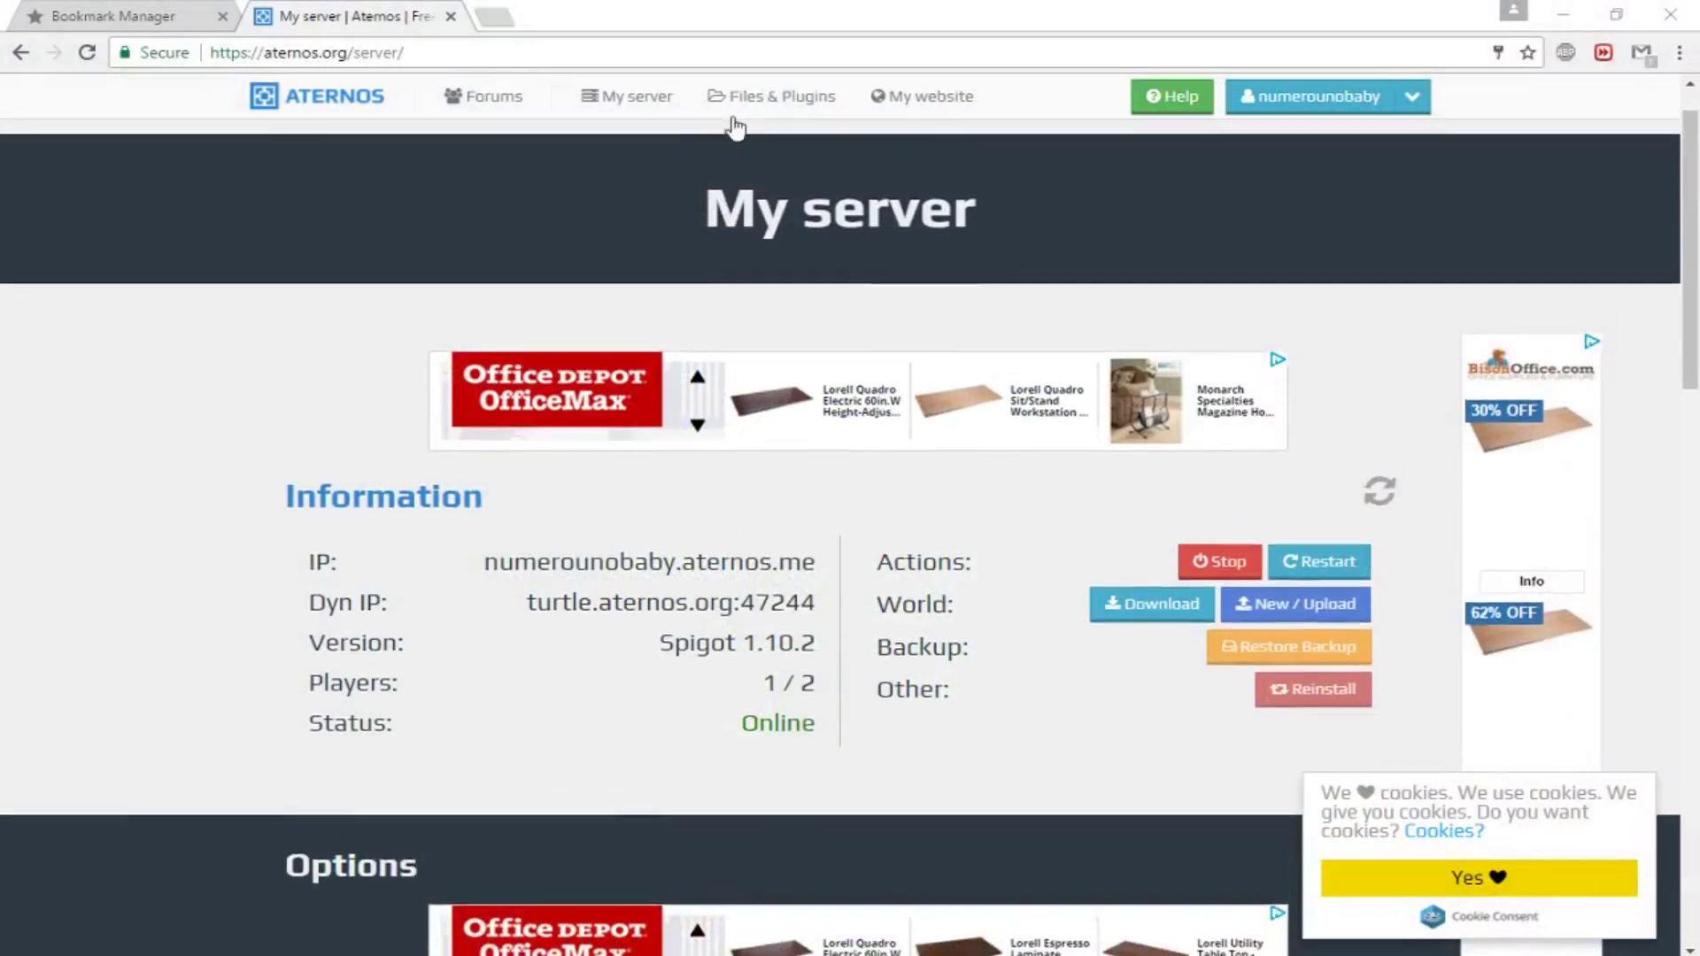
click(753, 98)
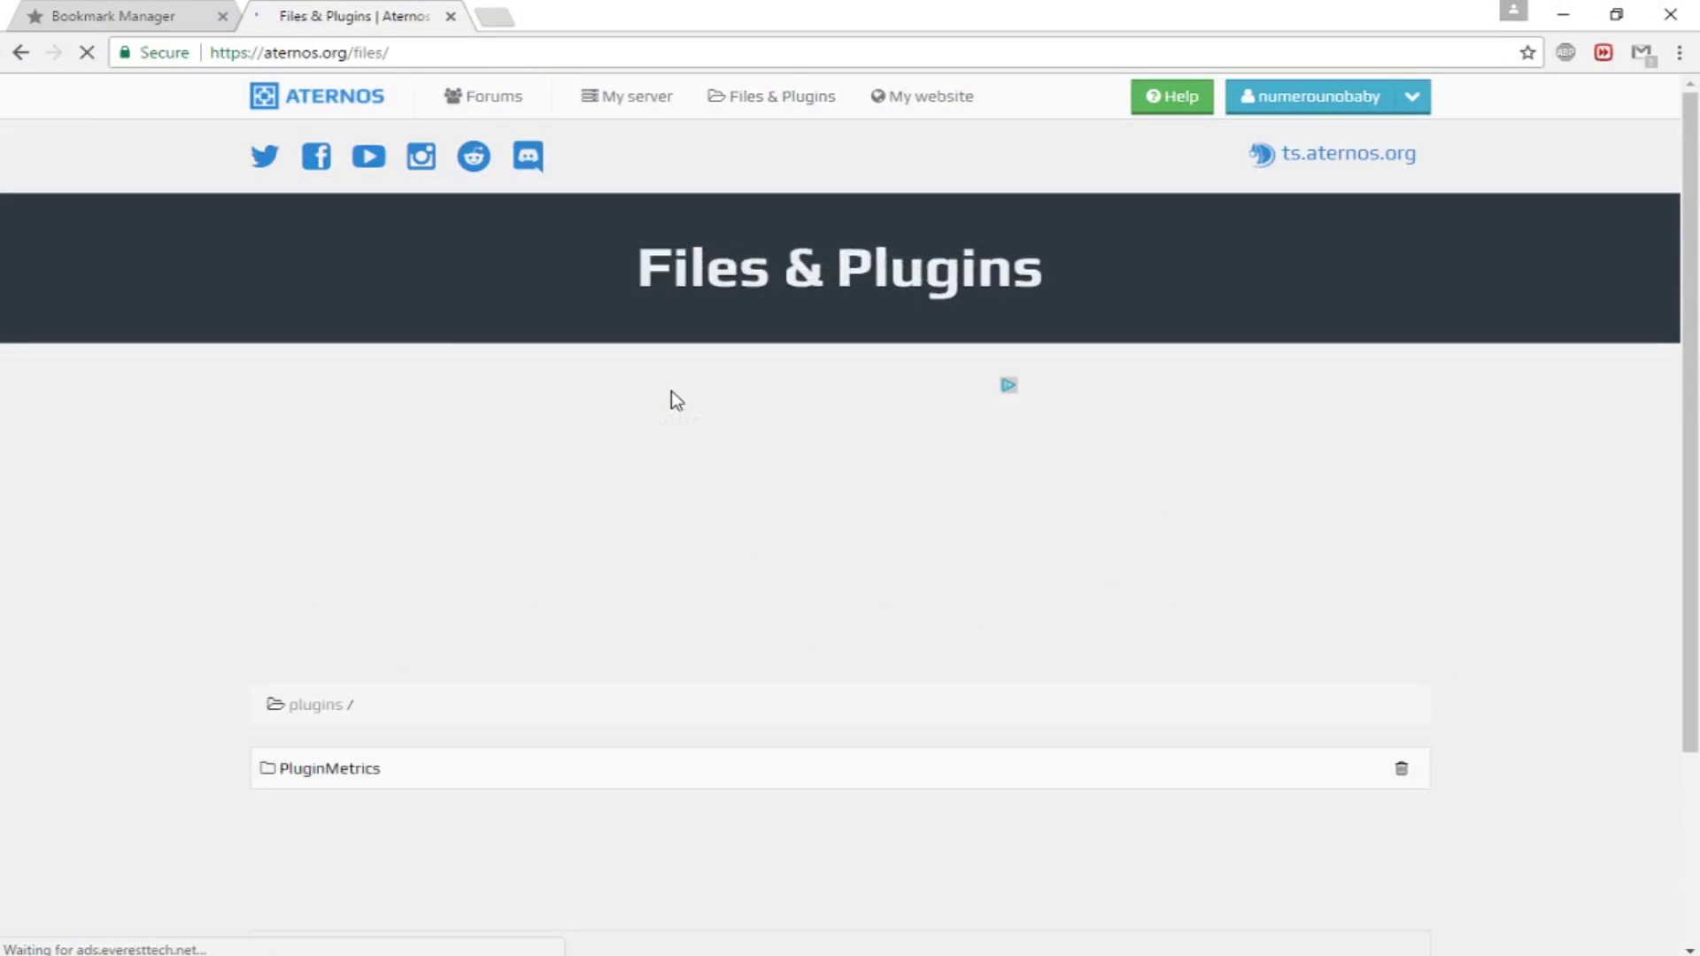
scroll(604, 462, down, 2)
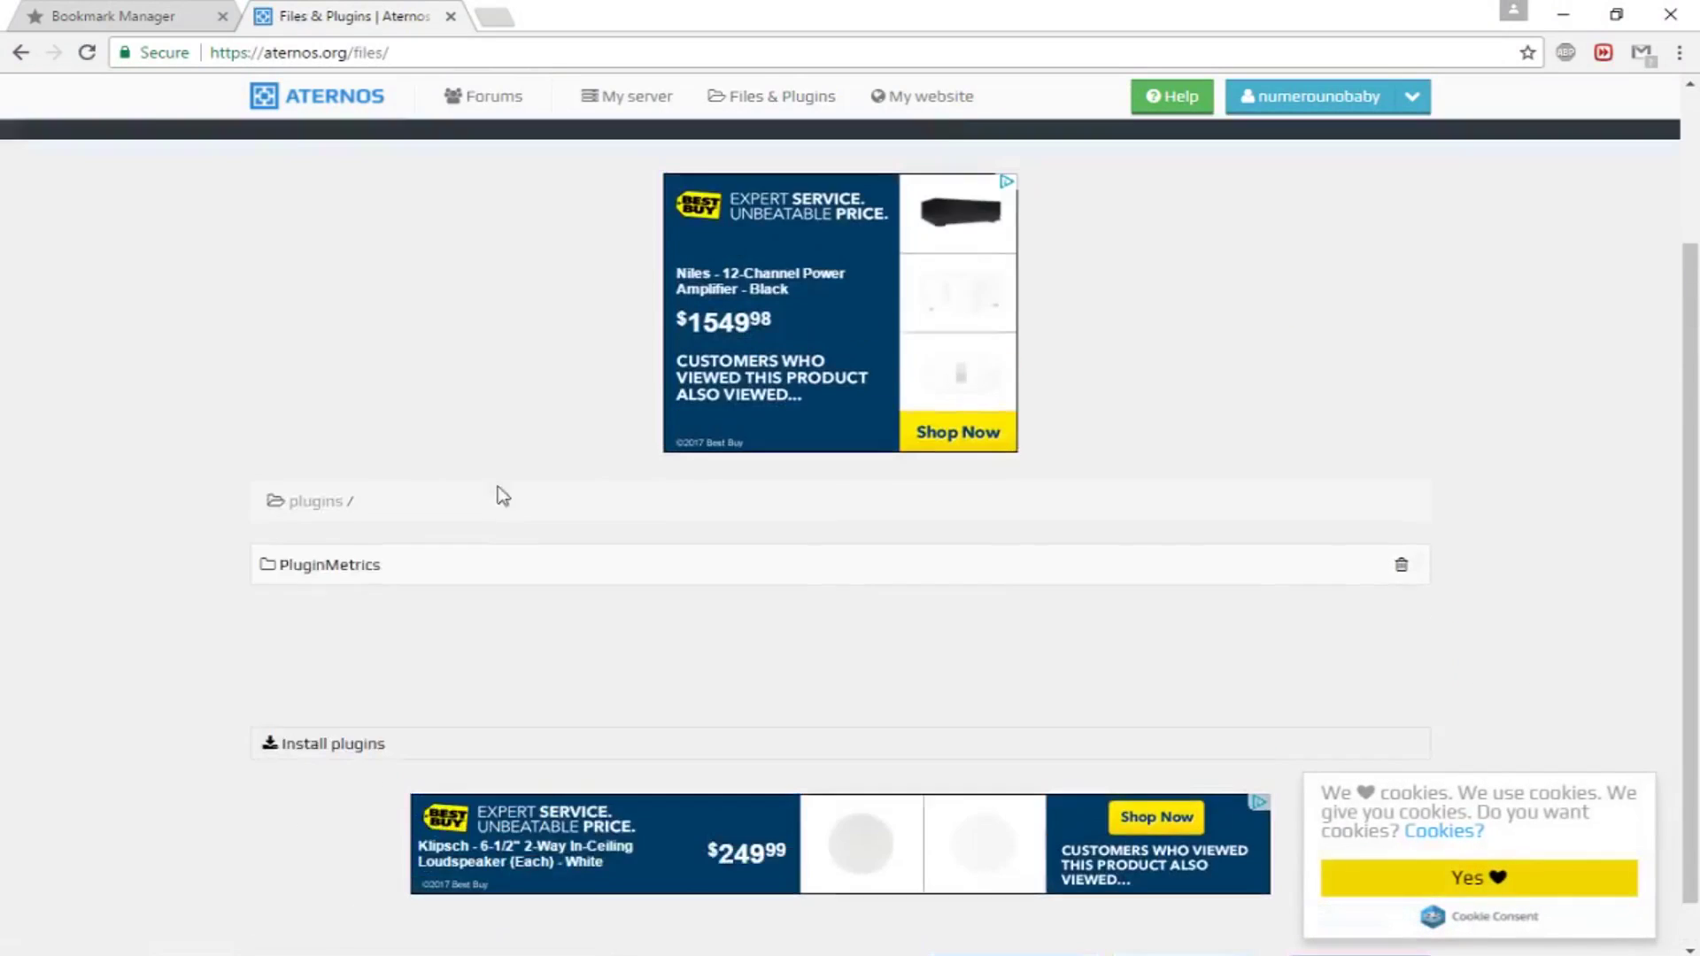
scroll(502, 496, up, 2)
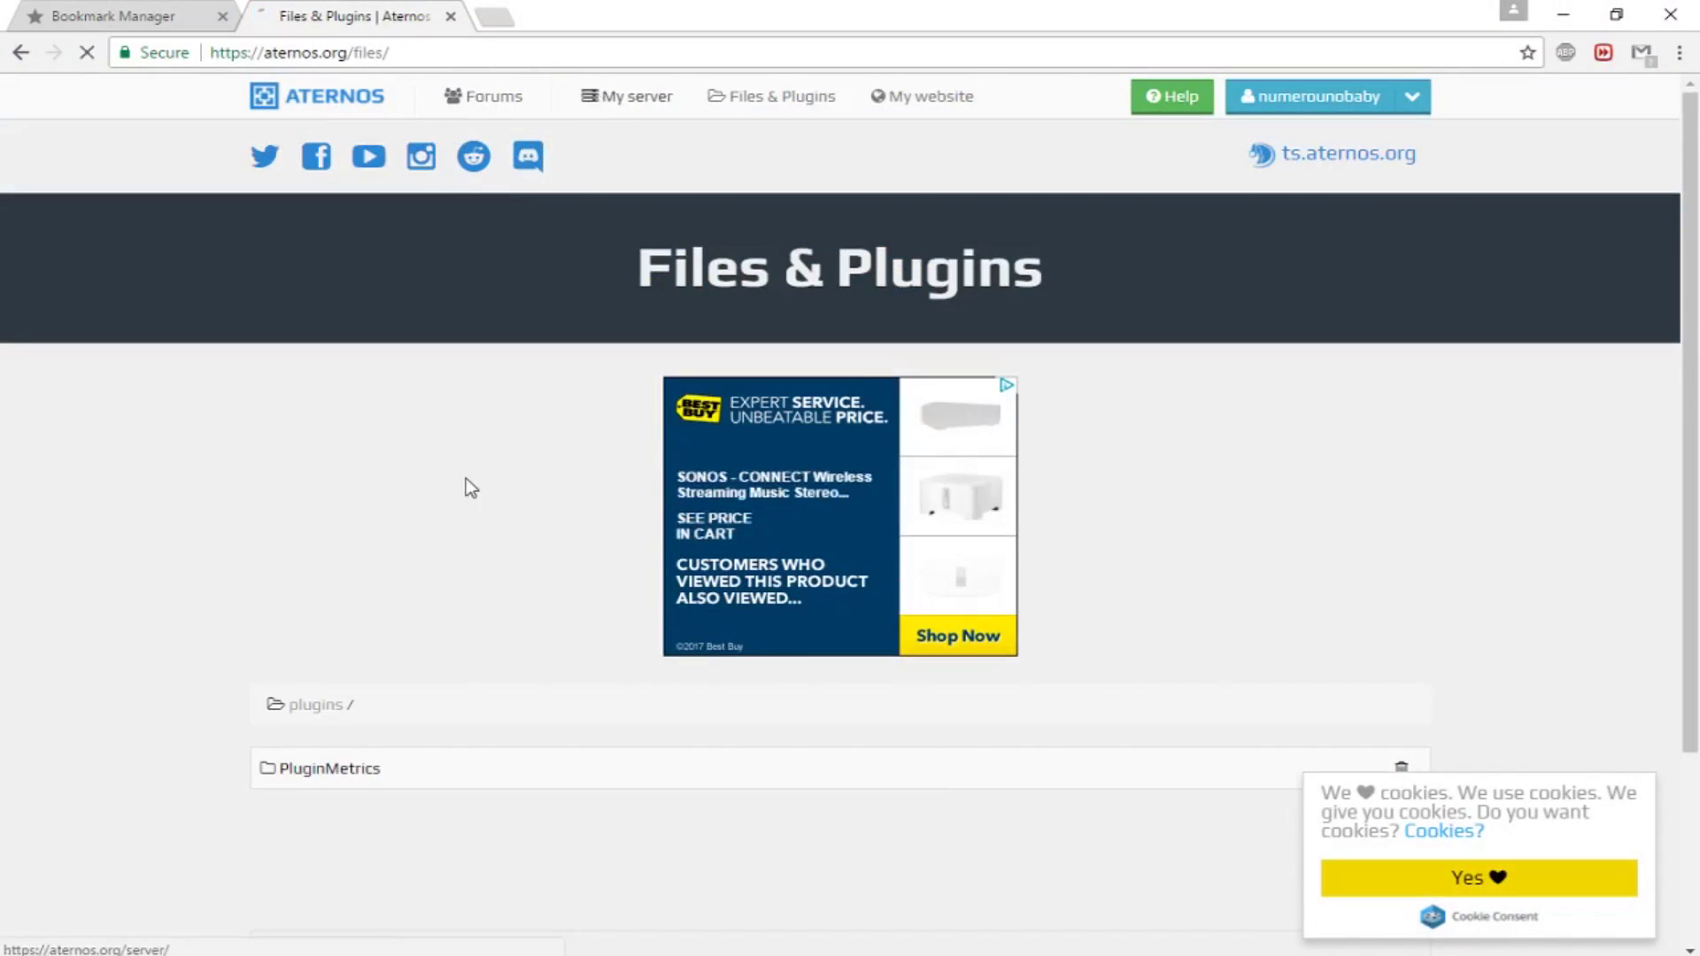
scroll(1139, 440, down, 1)
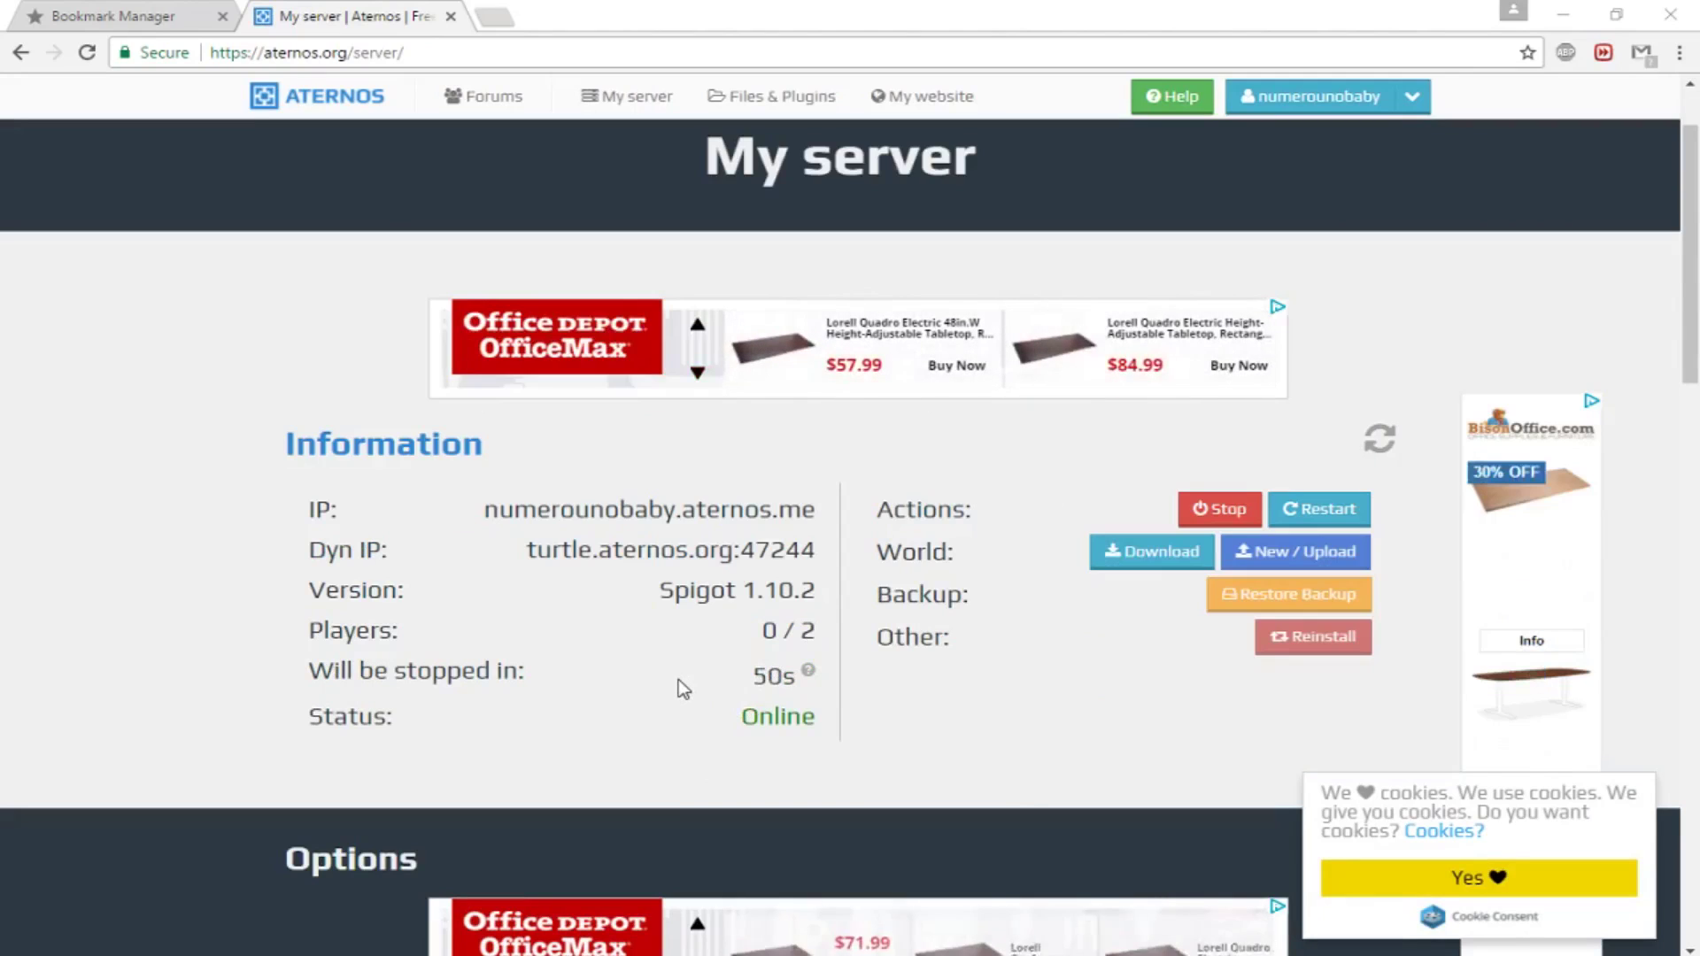
scroll(444, 493, down, 13)
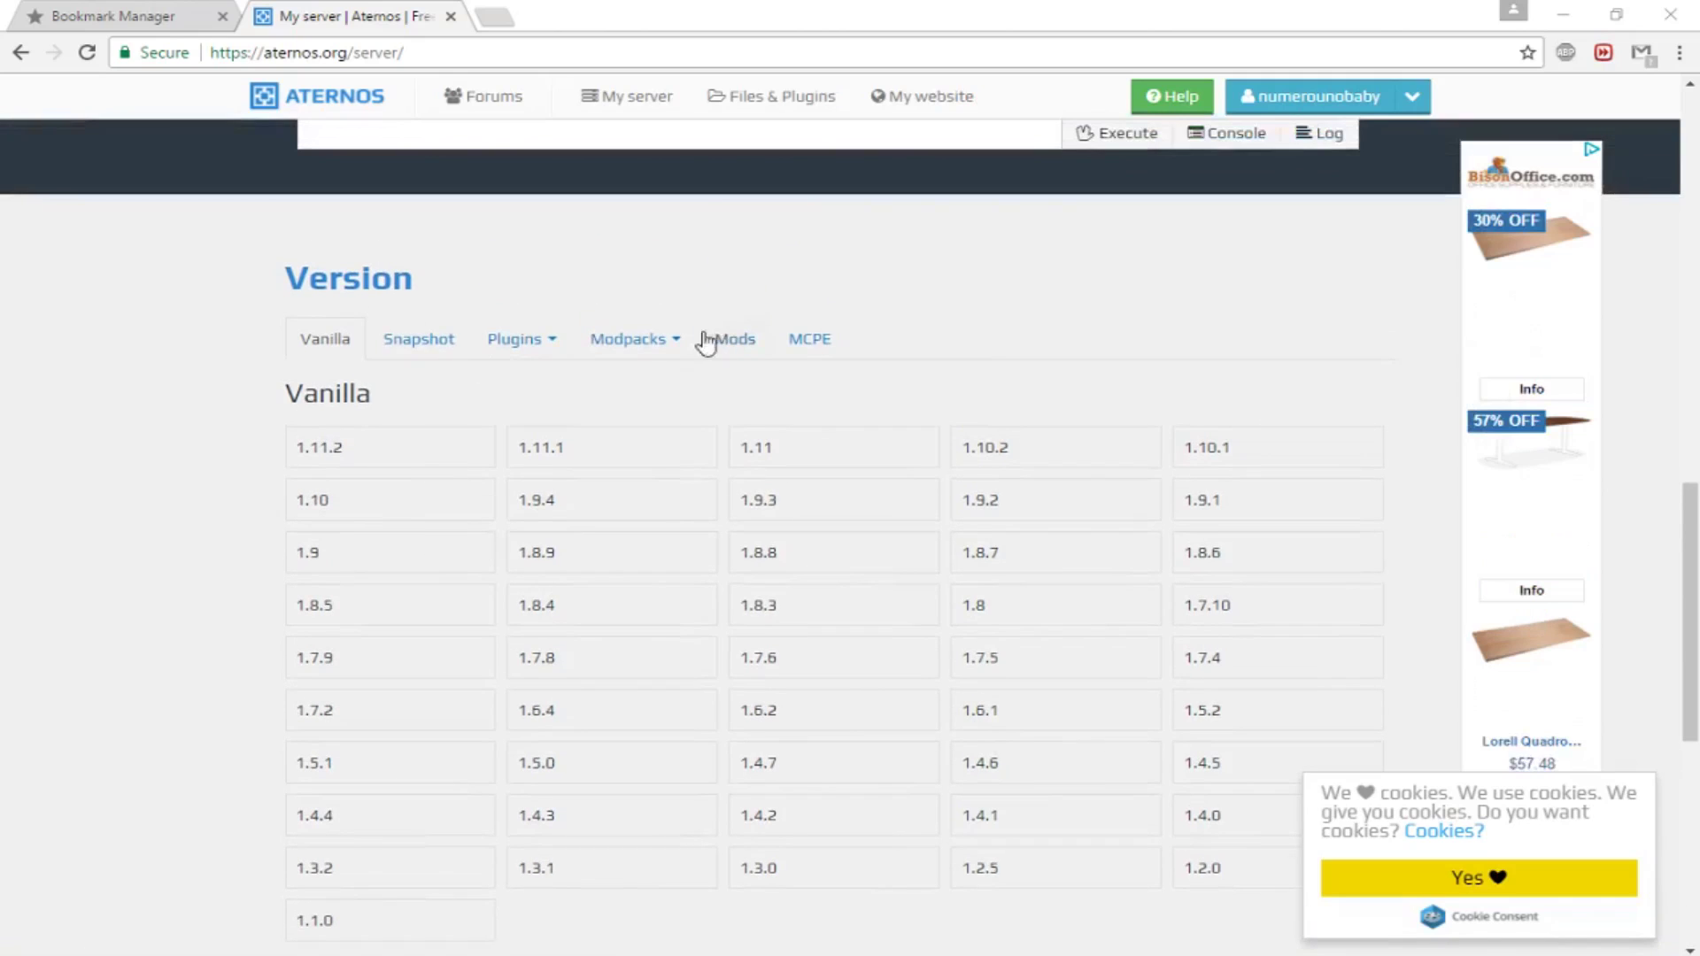
click(657, 345)
click(660, 348)
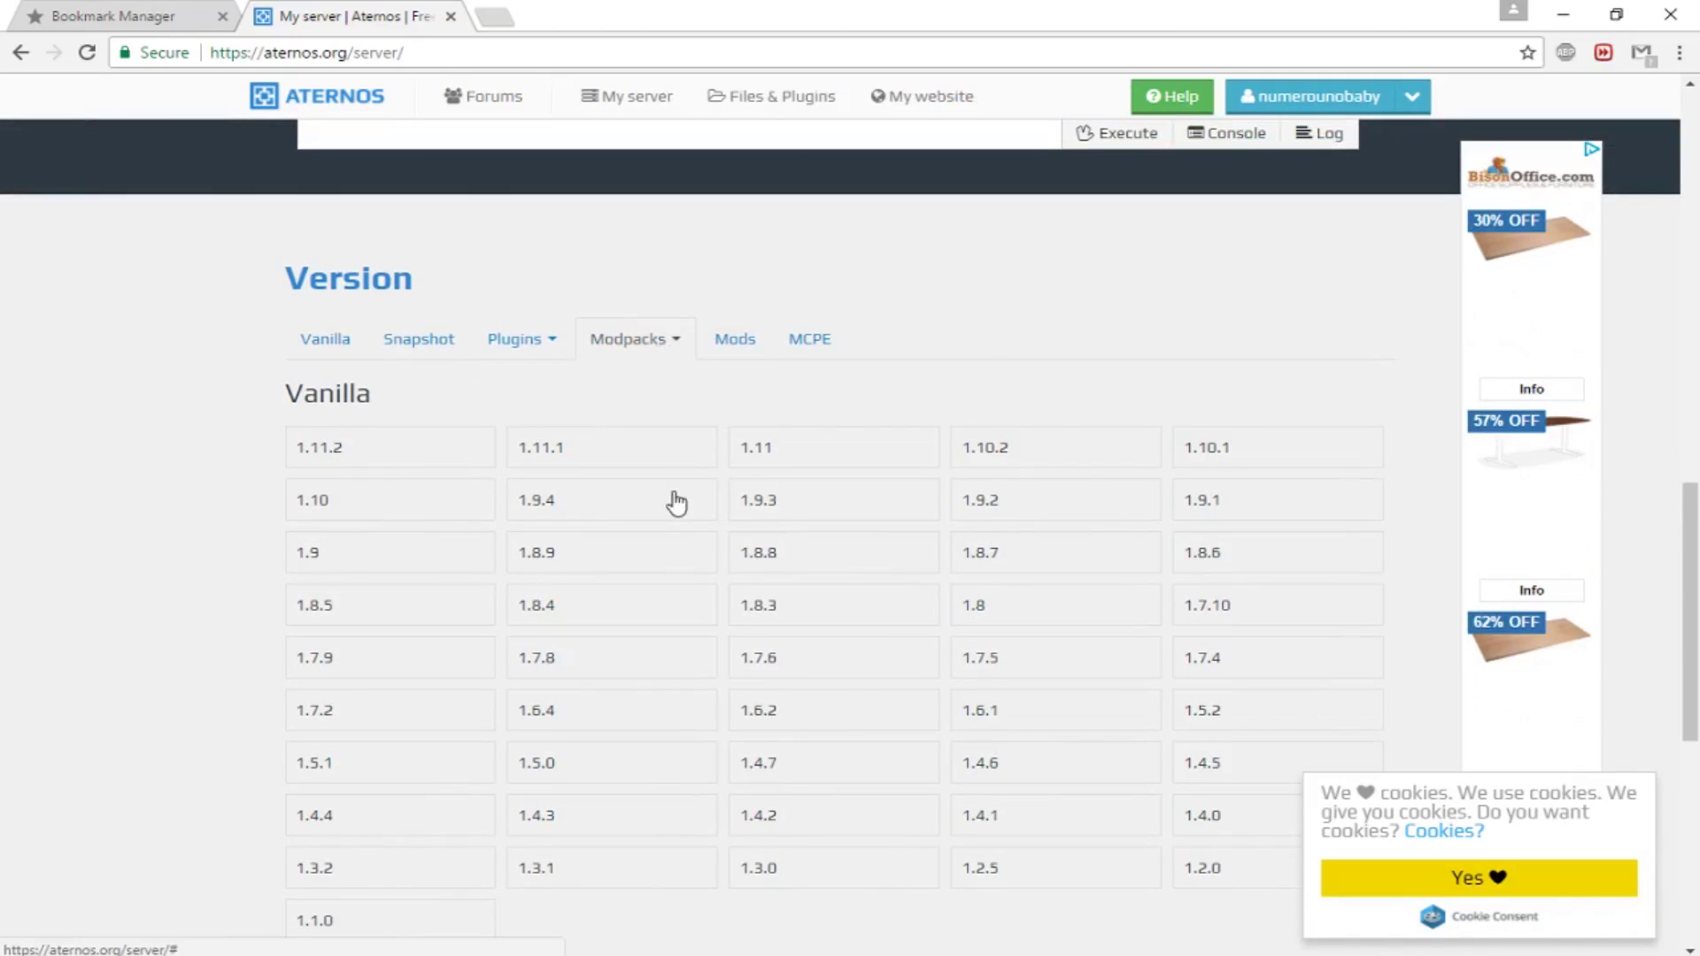
scroll(665, 507, up, 13)
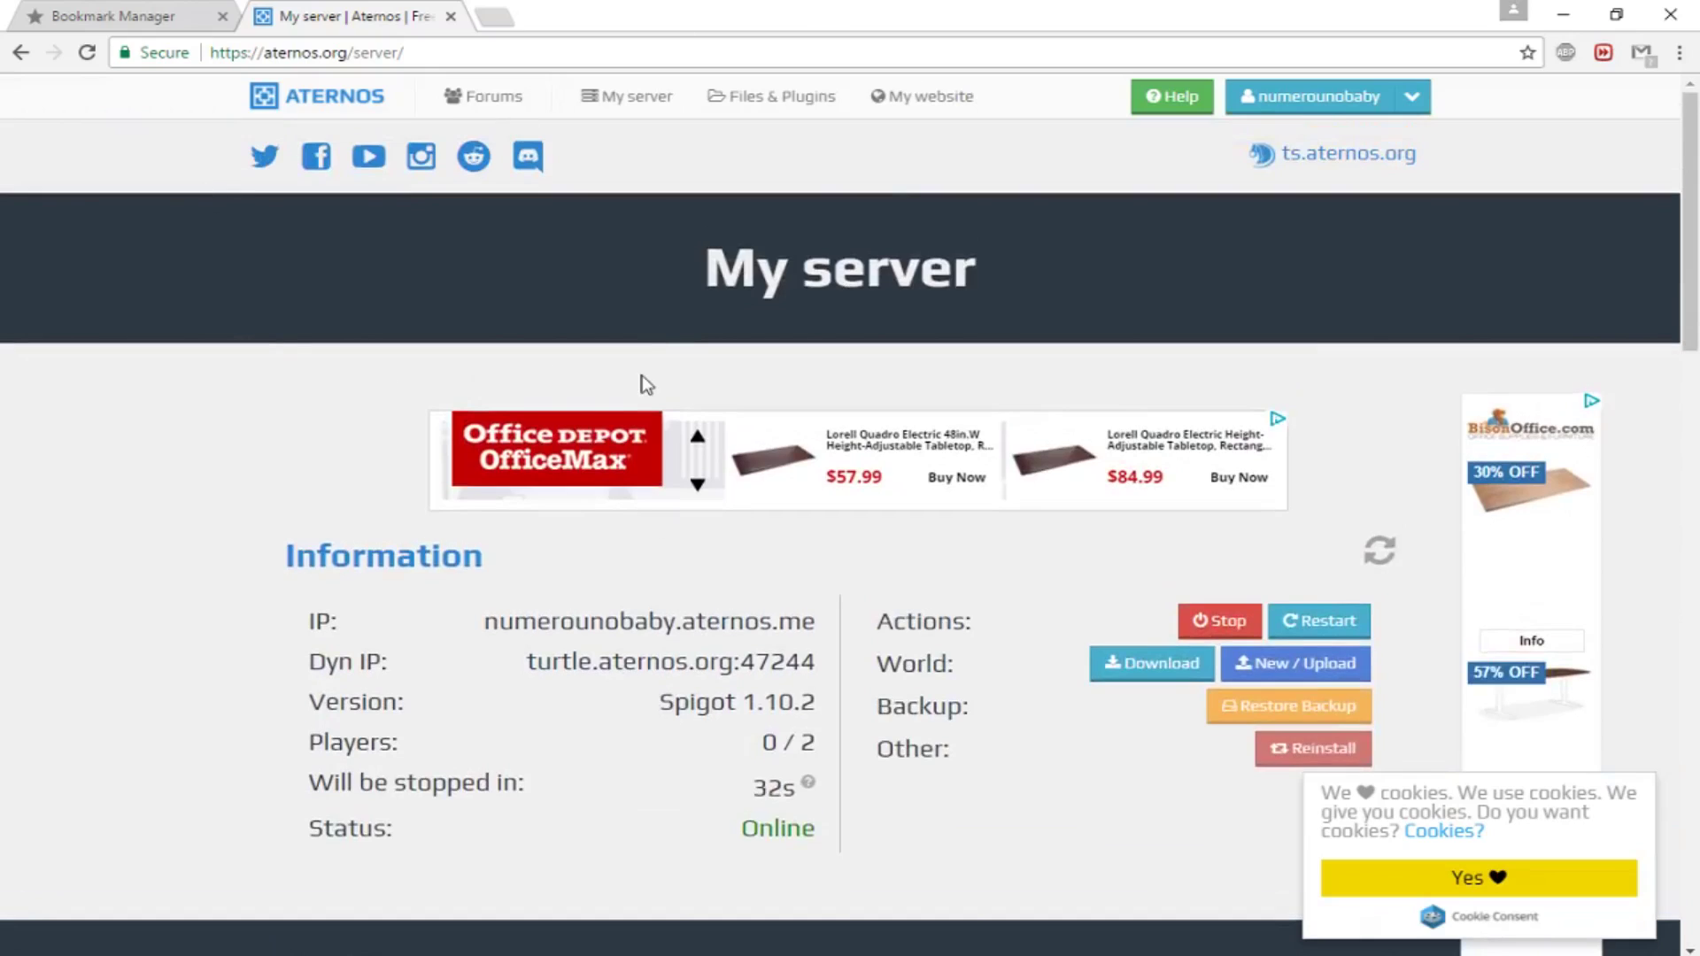